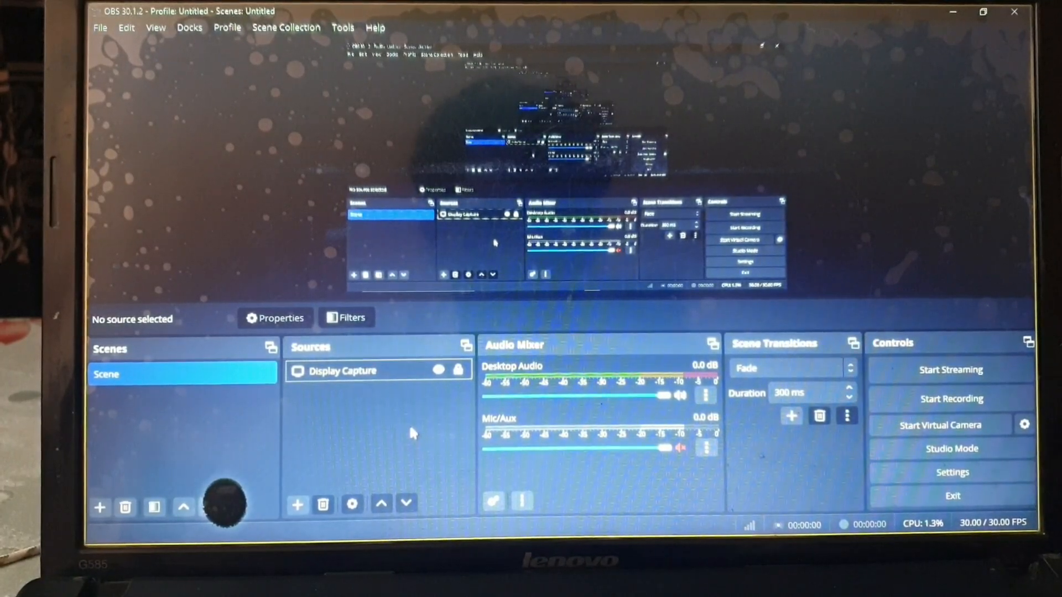
Attempt a recording, dismiss the 'Failed to start recording' error and go to Help > Log Files.
click(408, 371)
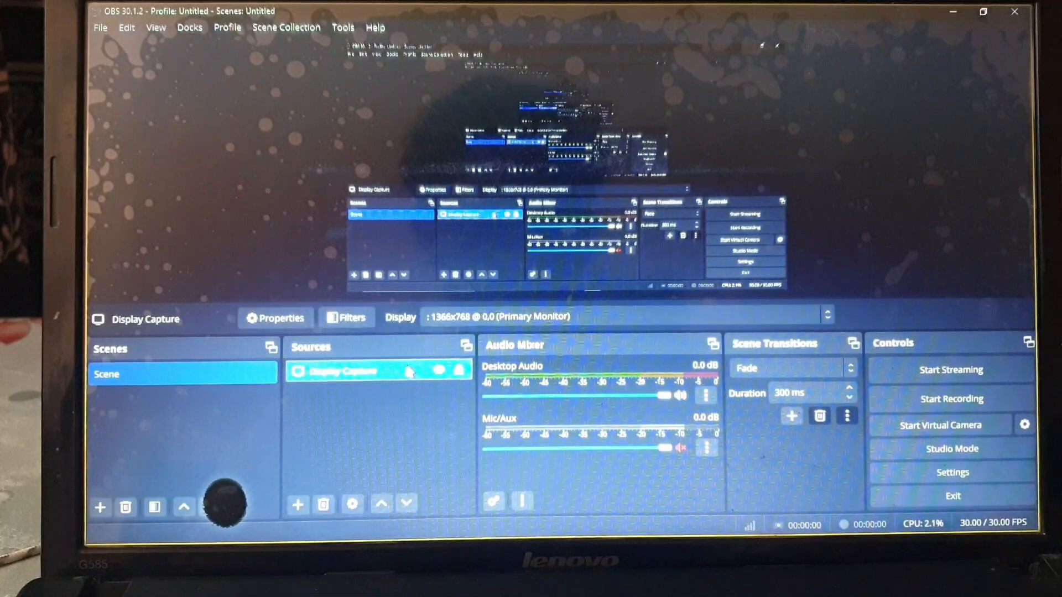
click(405, 412)
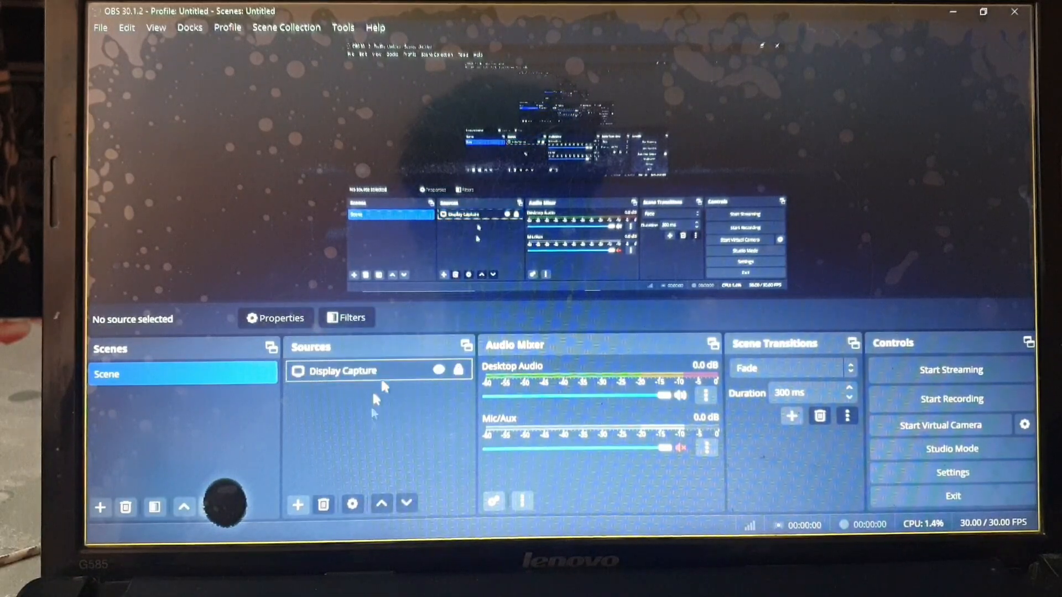
click(908, 403)
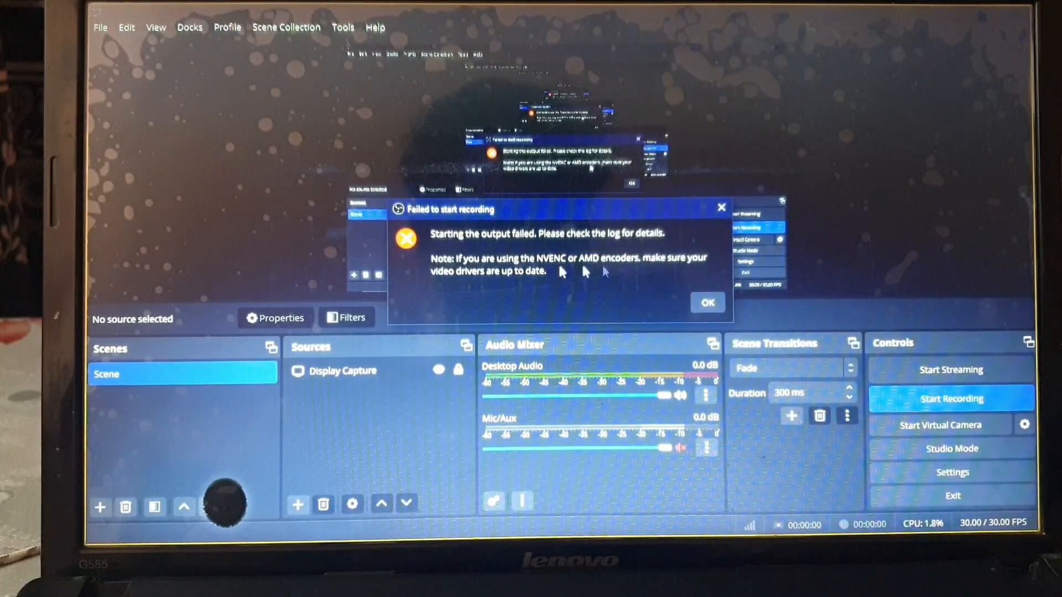
click(708, 305)
click(375, 28)
mouse_move(412, 116)
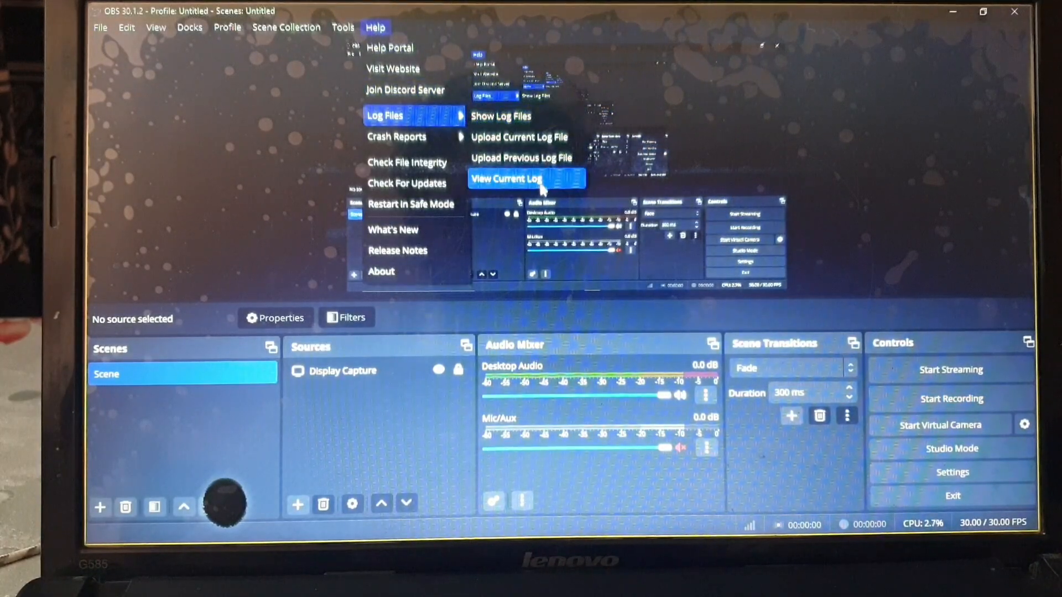
click(508, 180)
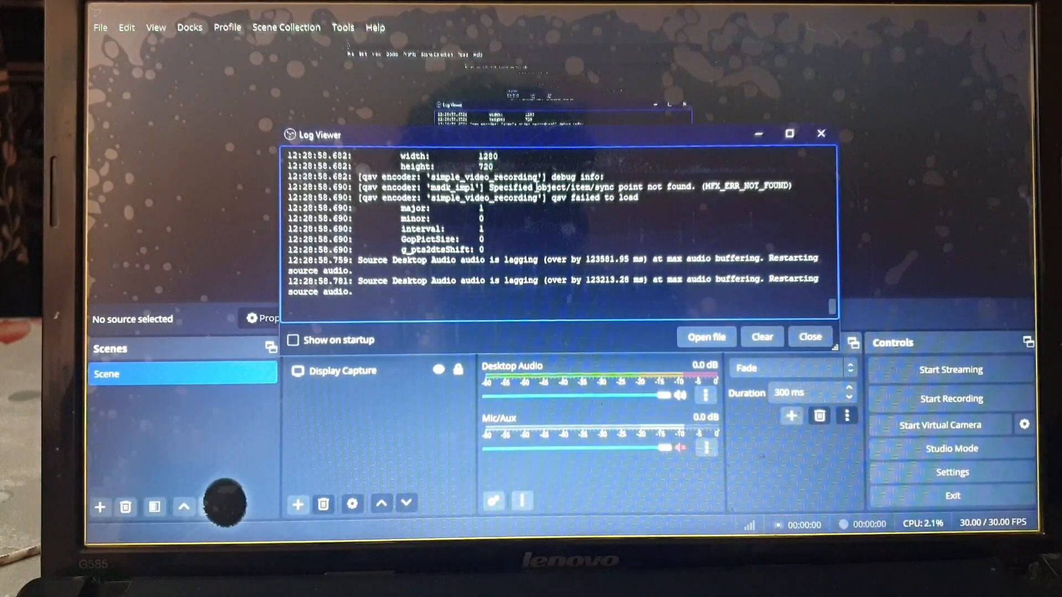
drag(538, 187, 460, 197)
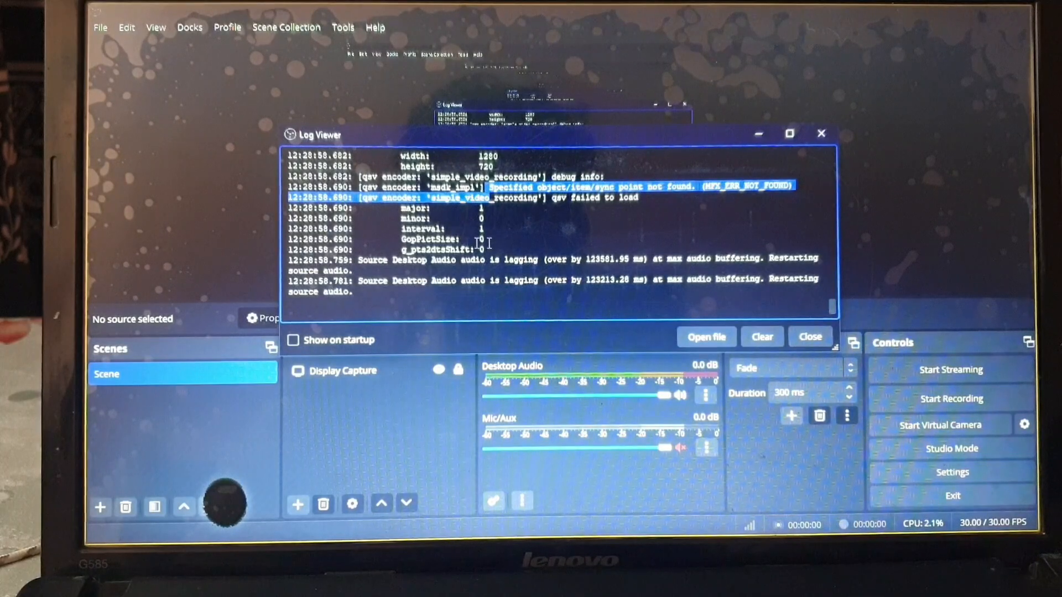
click(555, 287)
click(803, 339)
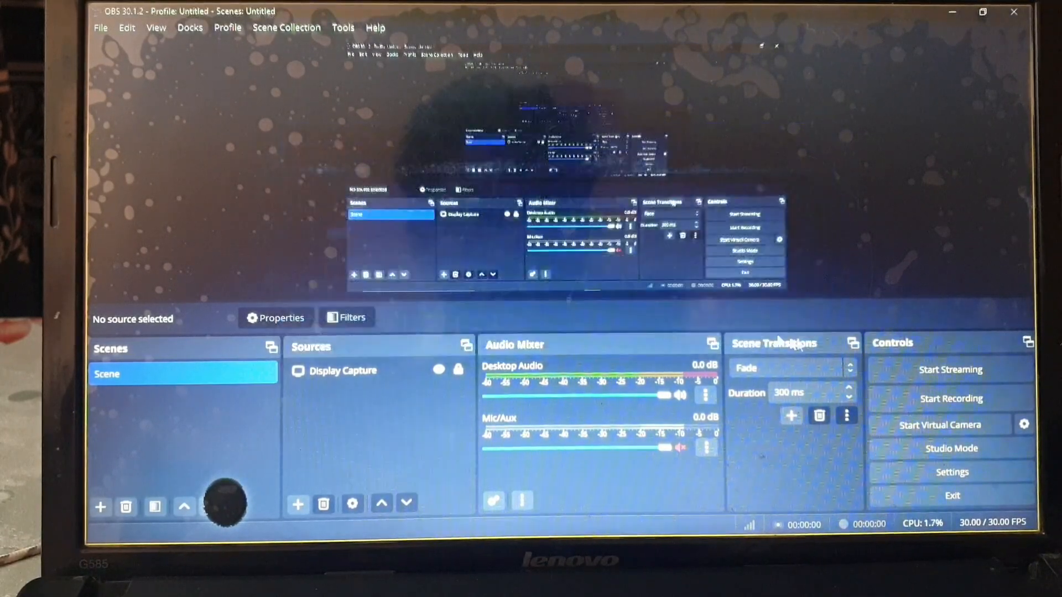
click(375, 28)
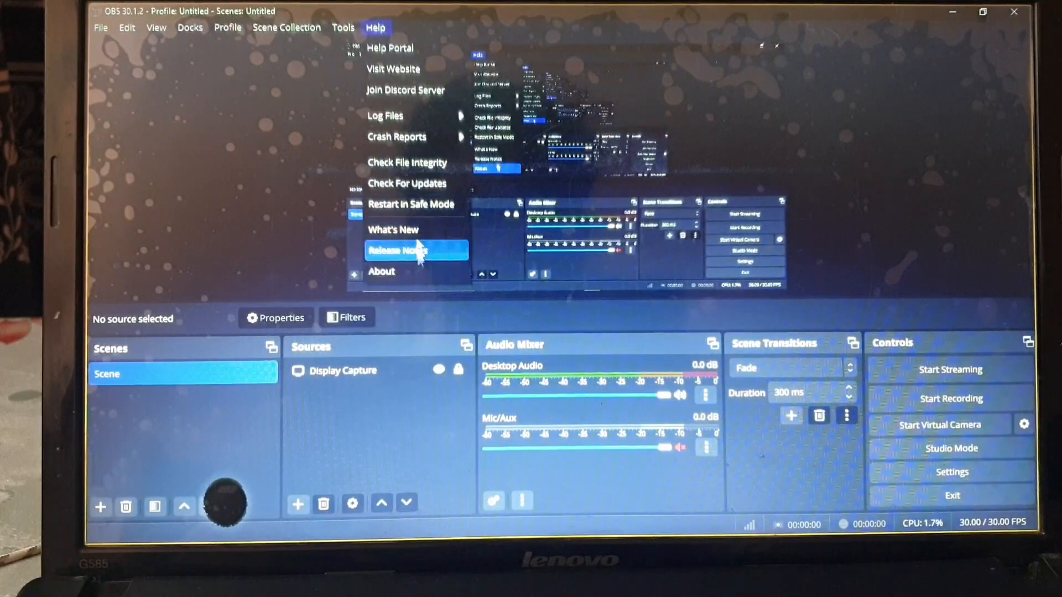
click(382, 272)
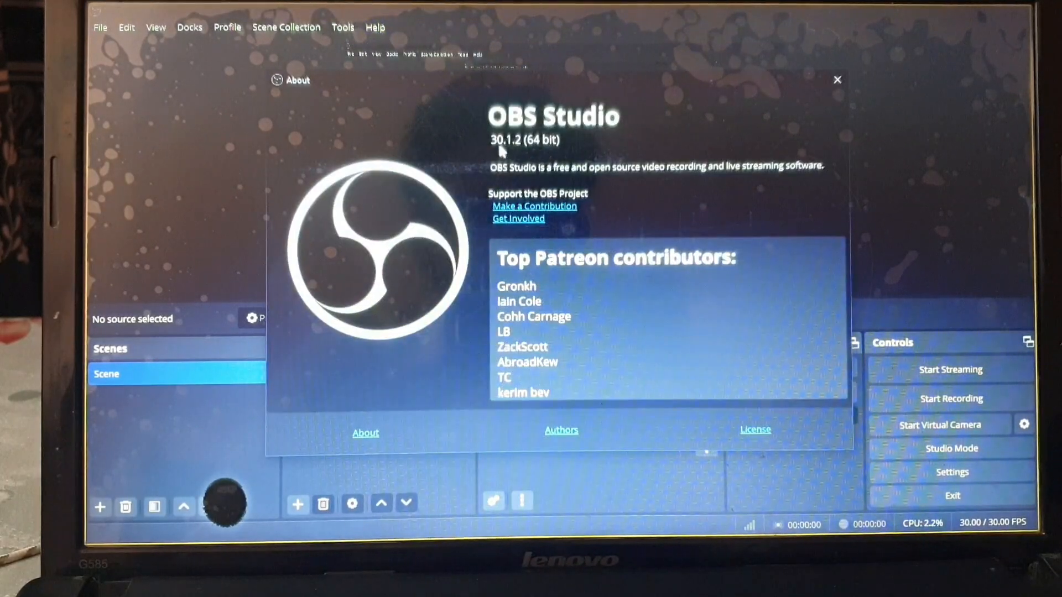
click(837, 80)
click(376, 27)
click(417, 235)
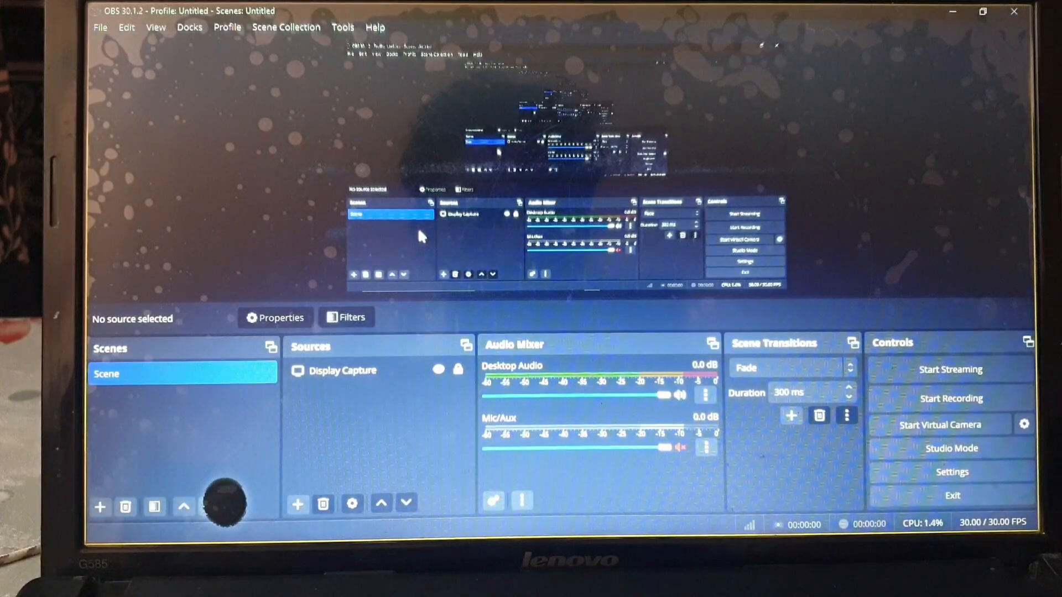
click(377, 371)
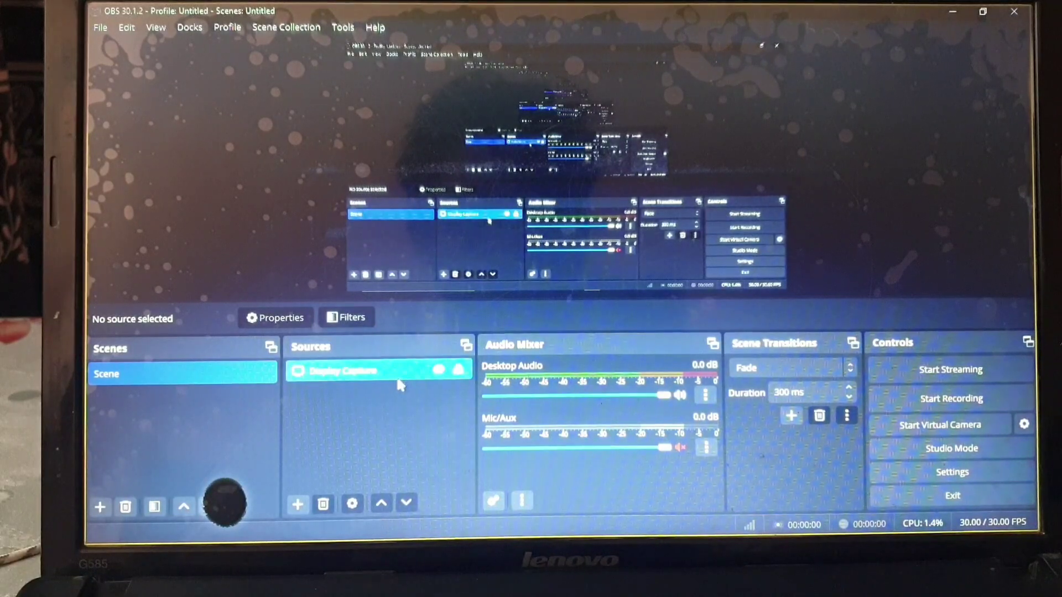
click(407, 425)
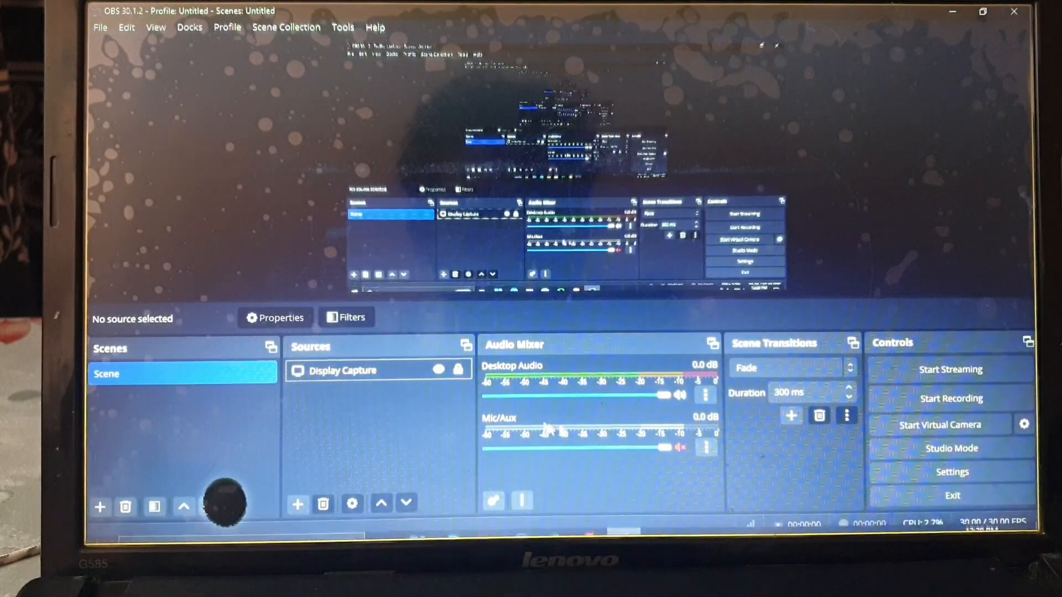
click(375, 28)
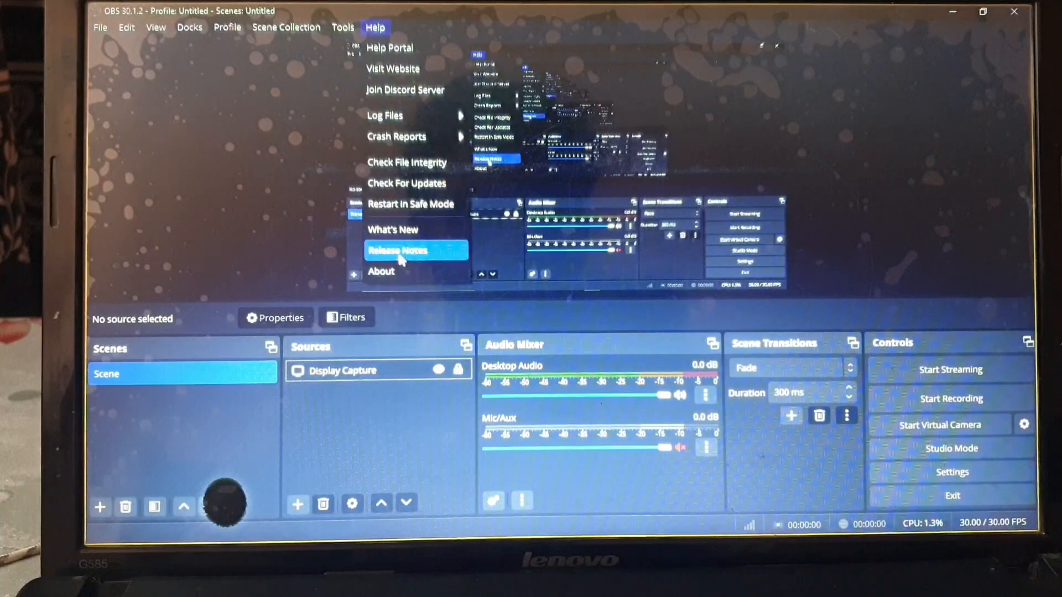
click(396, 433)
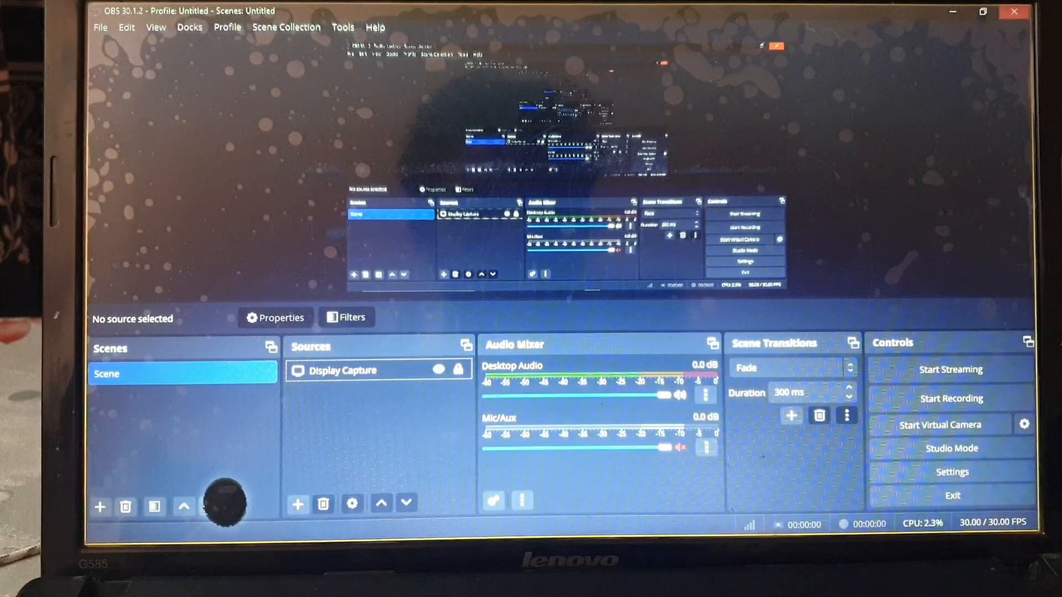
Close OBS Studio and reach Apps & features in Windows Settings via Start > Settings > Apps.
key(alt+Tab)
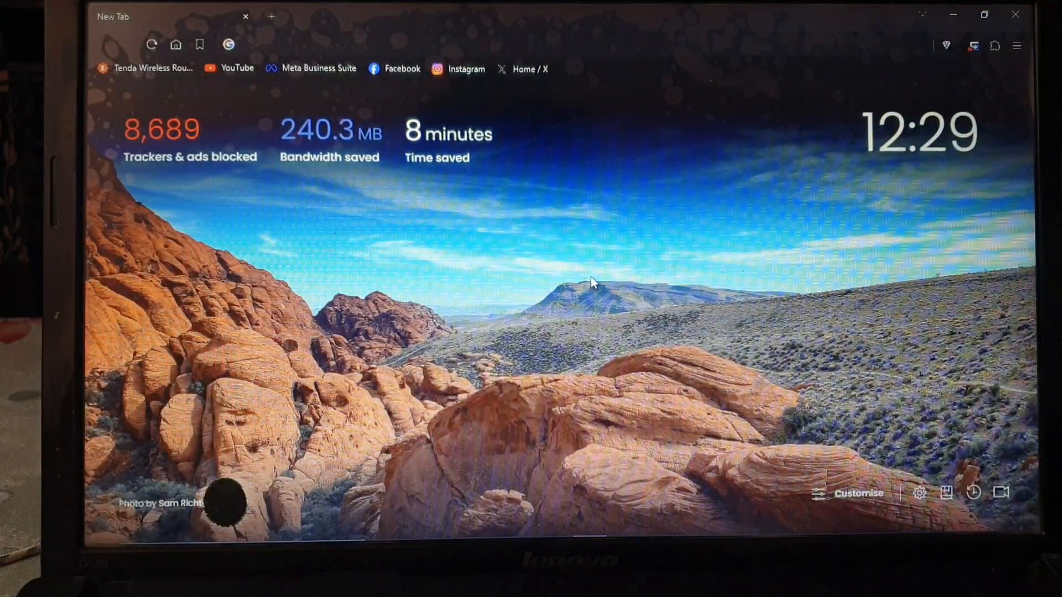
key(super+x)
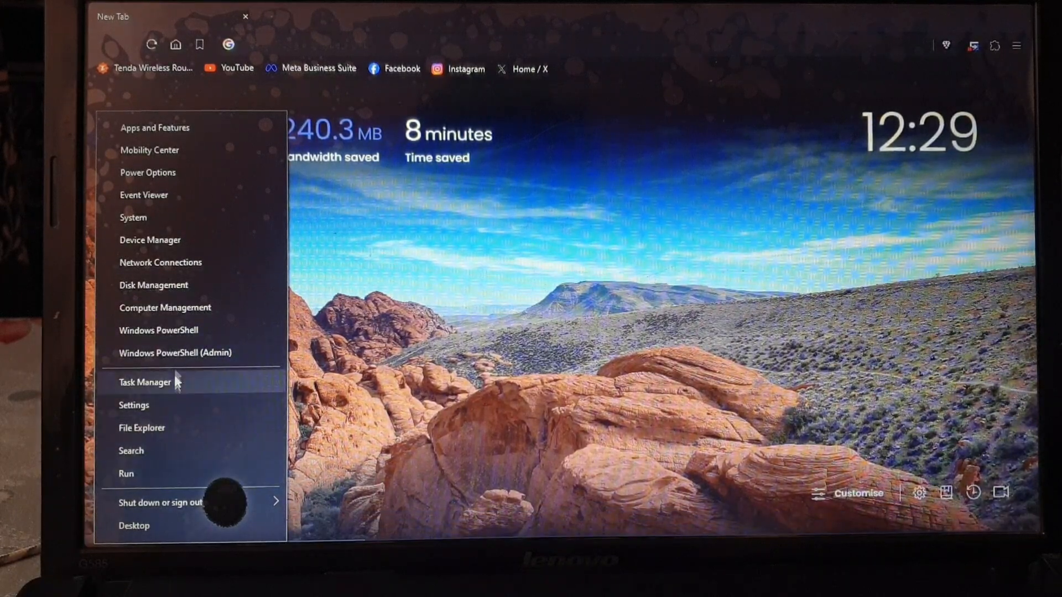
click(182, 131)
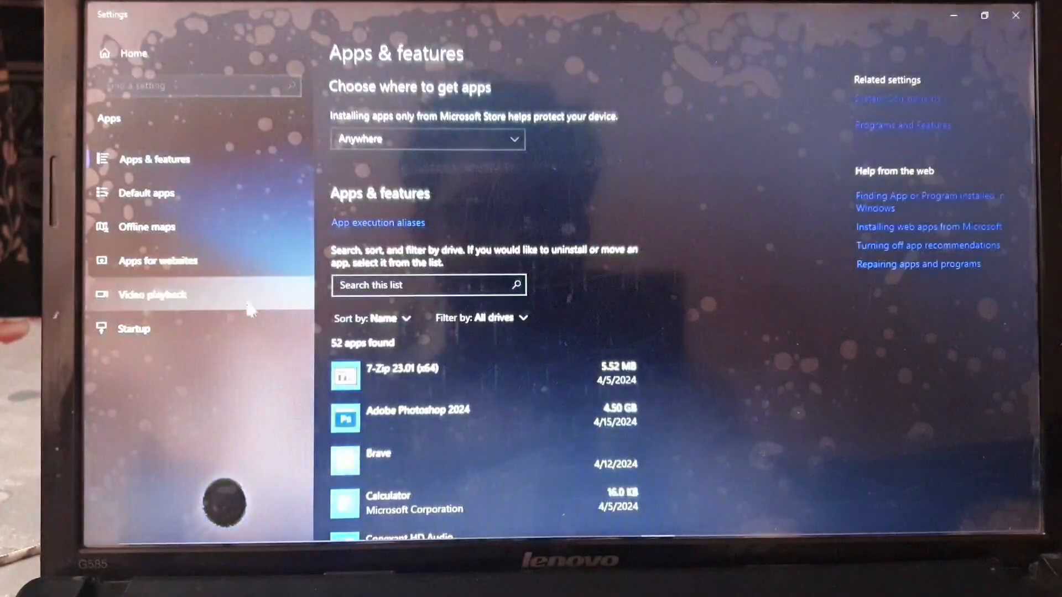
click(133, 53)
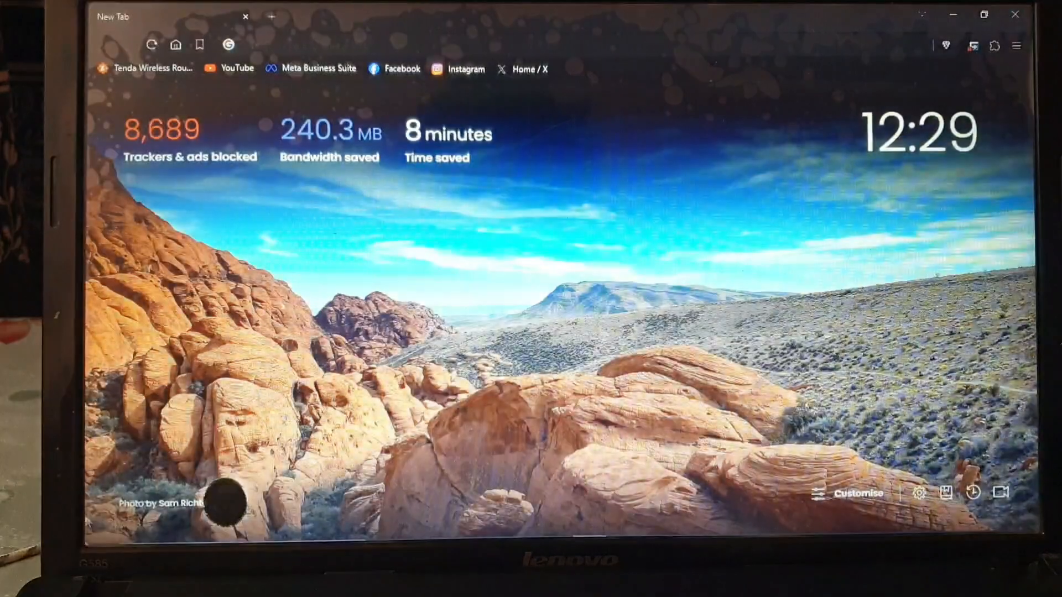
key(super)
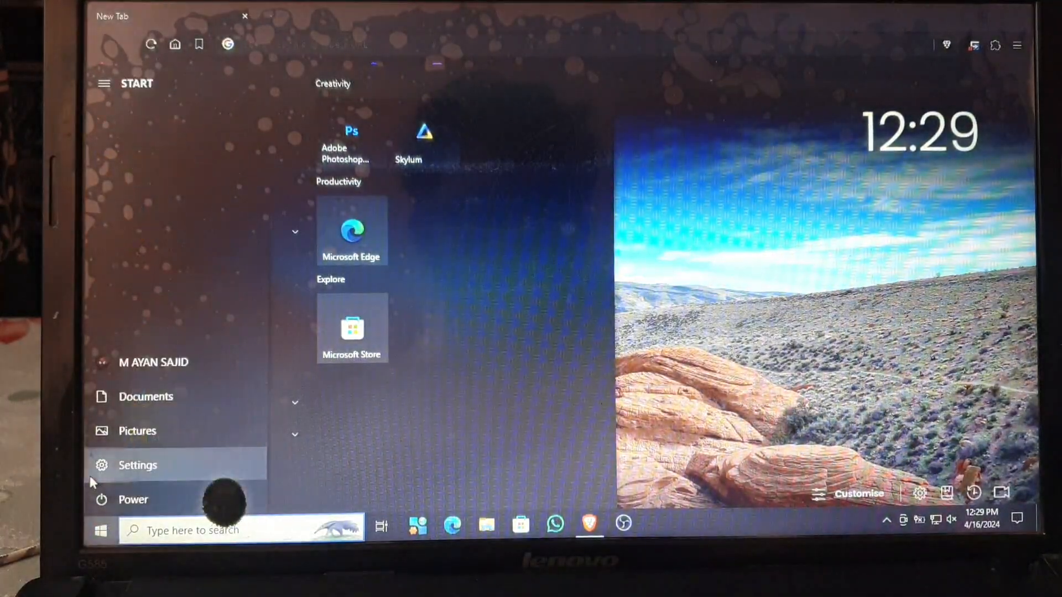
click(138, 465)
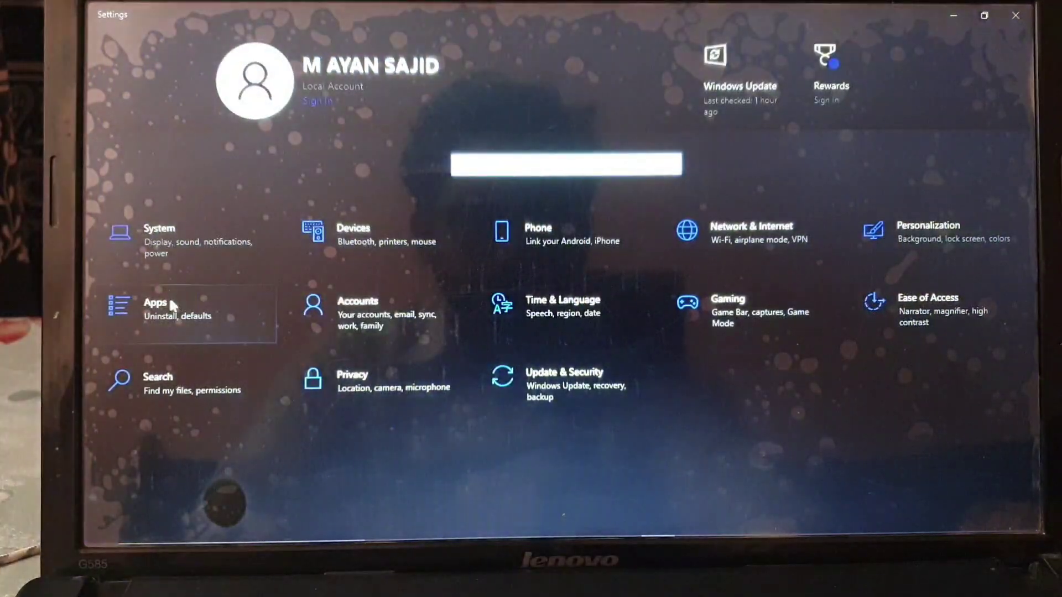
click(169, 296)
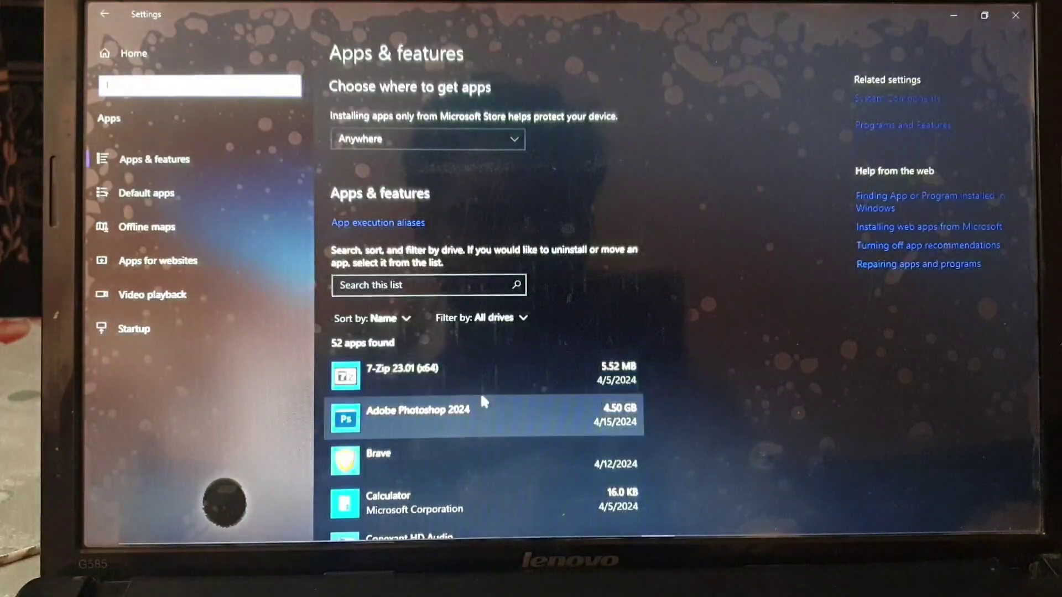
scroll(481, 392, down, 4)
scroll(480, 392, down, 3)
scroll(479, 393, down, 2)
scroll(480, 391, down, 3)
scroll(480, 391, down, 3)
scroll(481, 392, down, 3)
scroll(480, 391, down, 2)
Uninstall OBS Studio 30.1.2 with 'Settings, Scenes, etc.' ticked, allowing UAC, and close the uninstaller.
click(408, 399)
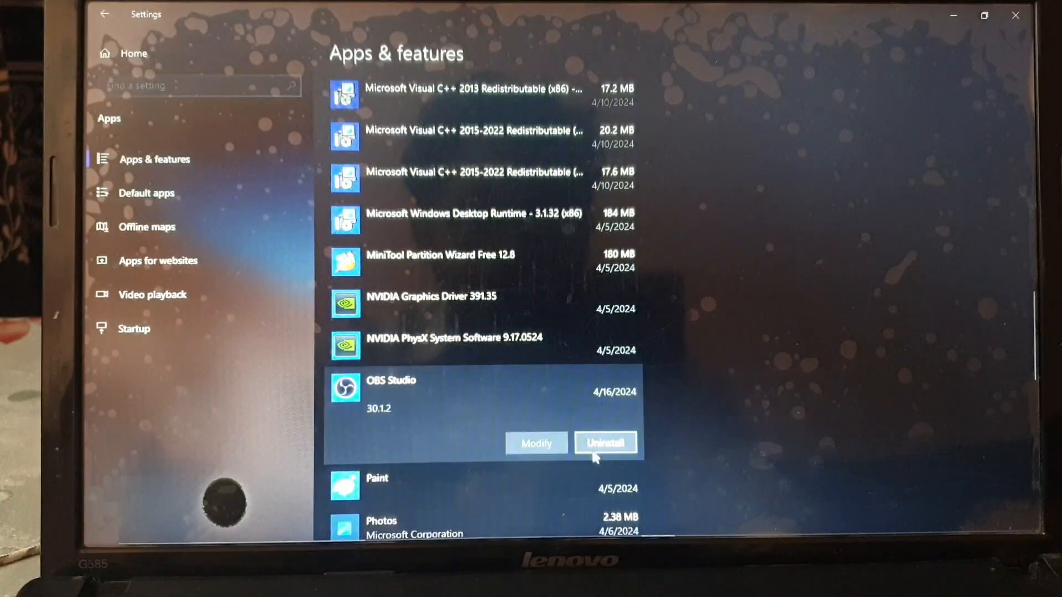
click(595, 448)
click(664, 410)
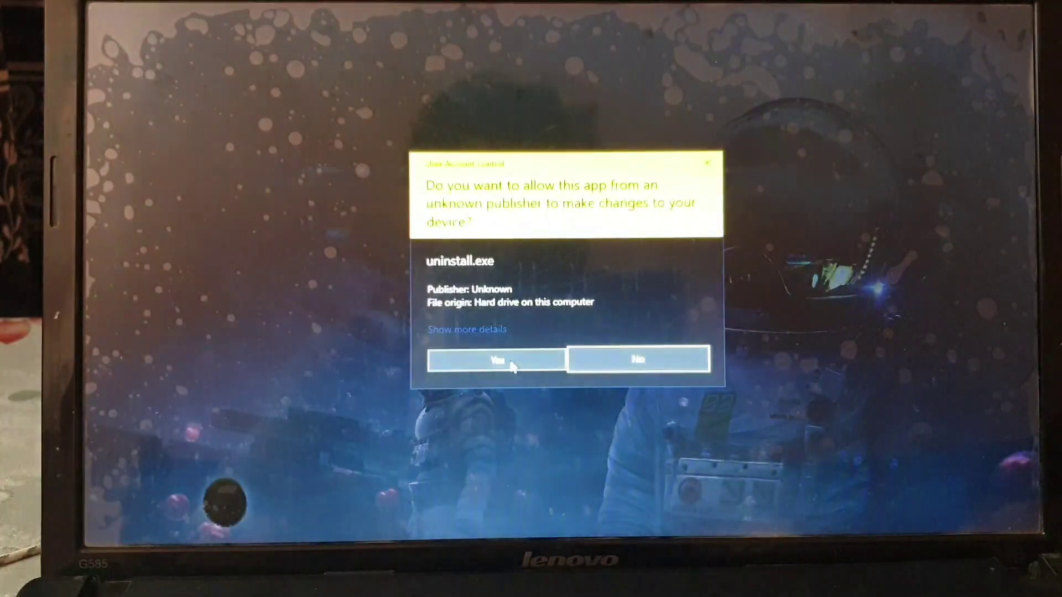
click(489, 357)
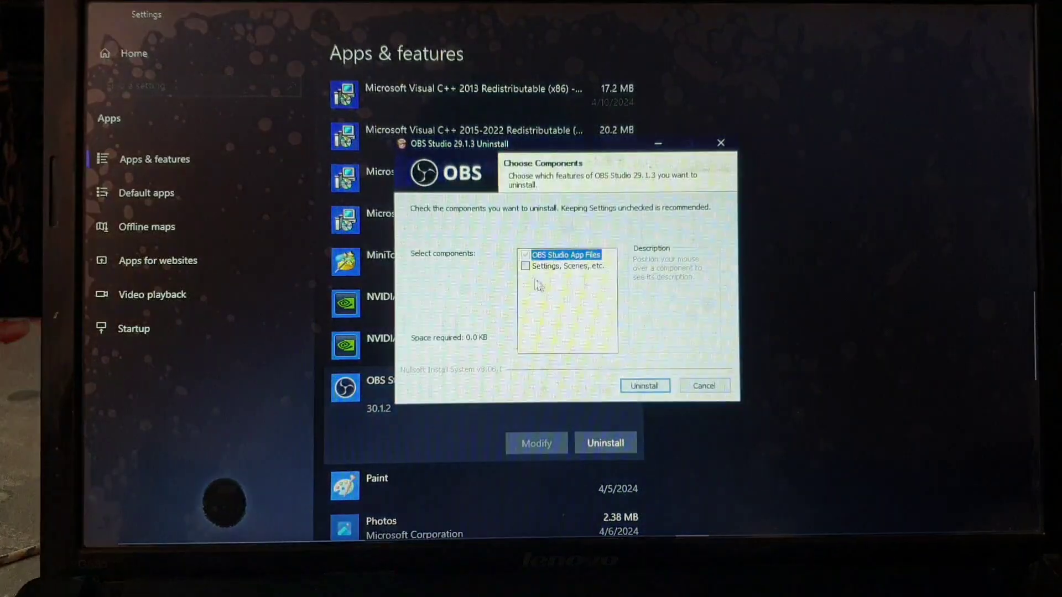
click(526, 267)
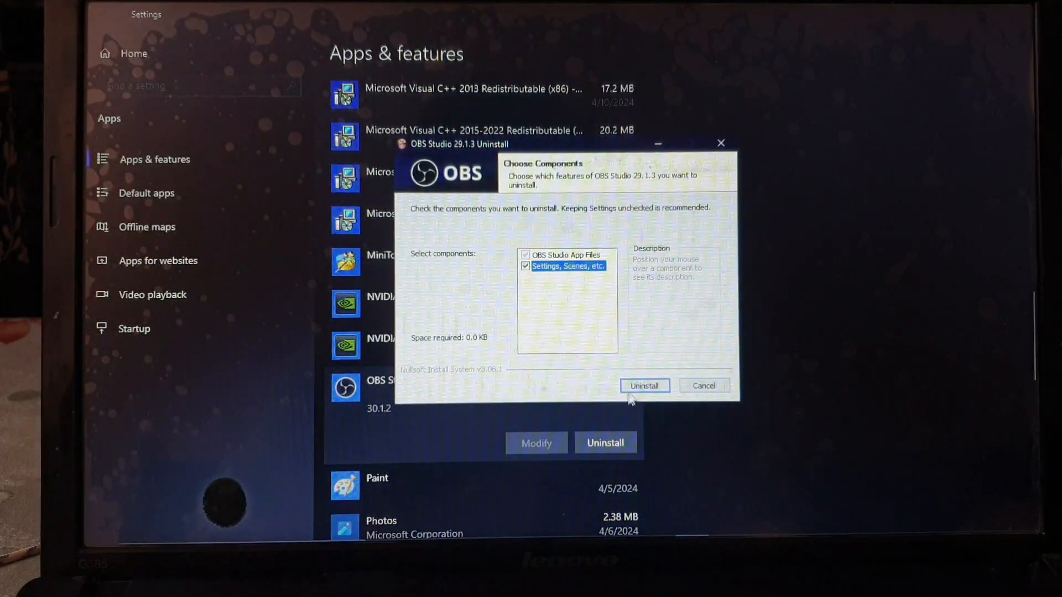
click(644, 385)
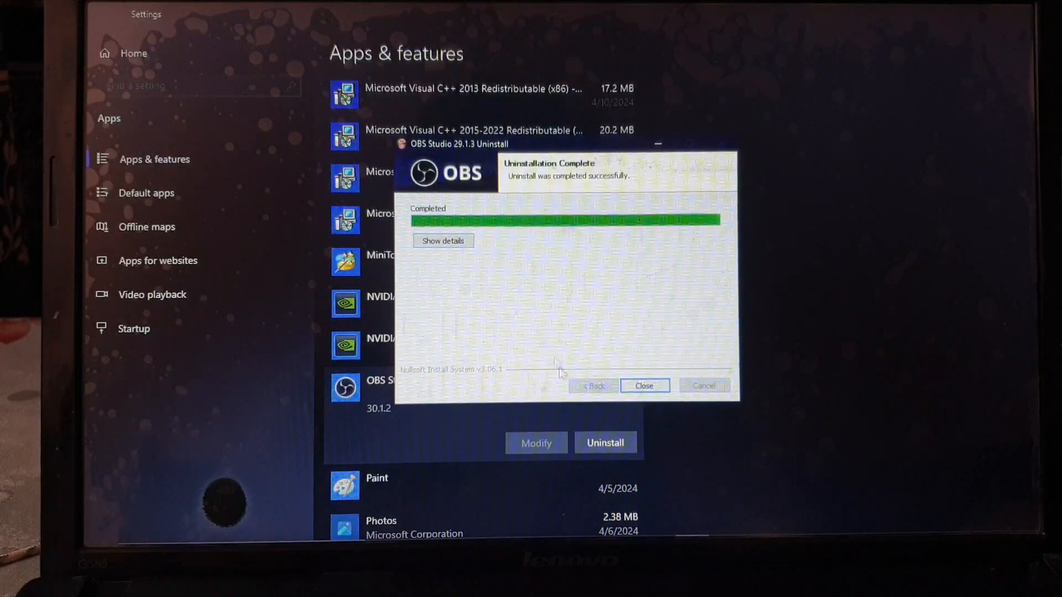
click(644, 386)
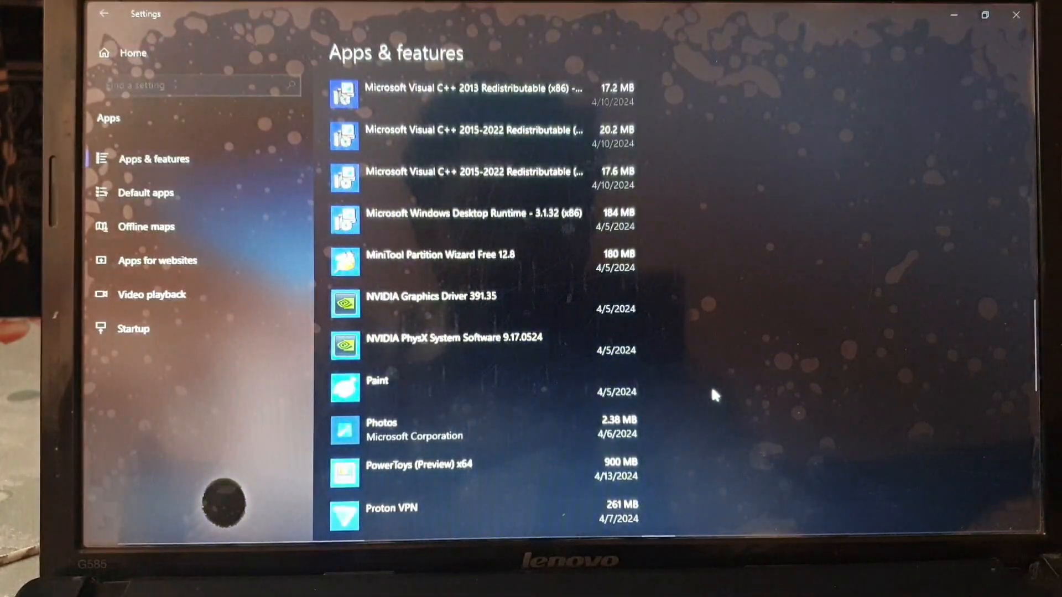
scroll(711, 386, down, 5)
scroll(711, 386, down, 5)
scroll(711, 385, down, 2)
Close Settings, find the OBS taskbar shortcut now broken and dismiss its warning.
click(1015, 14)
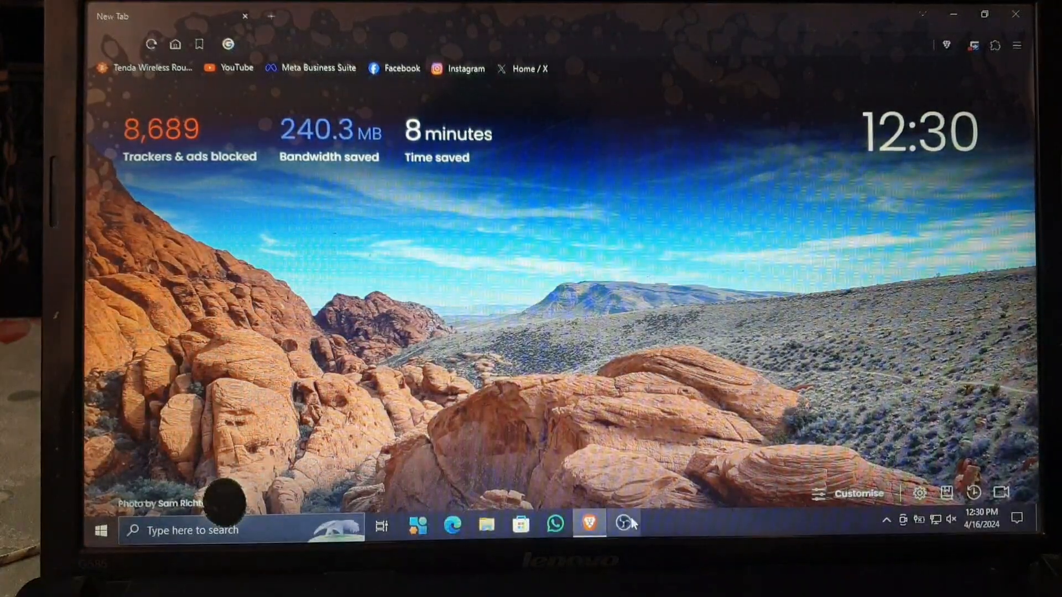
click(624, 522)
click(602, 321)
click(595, 525)
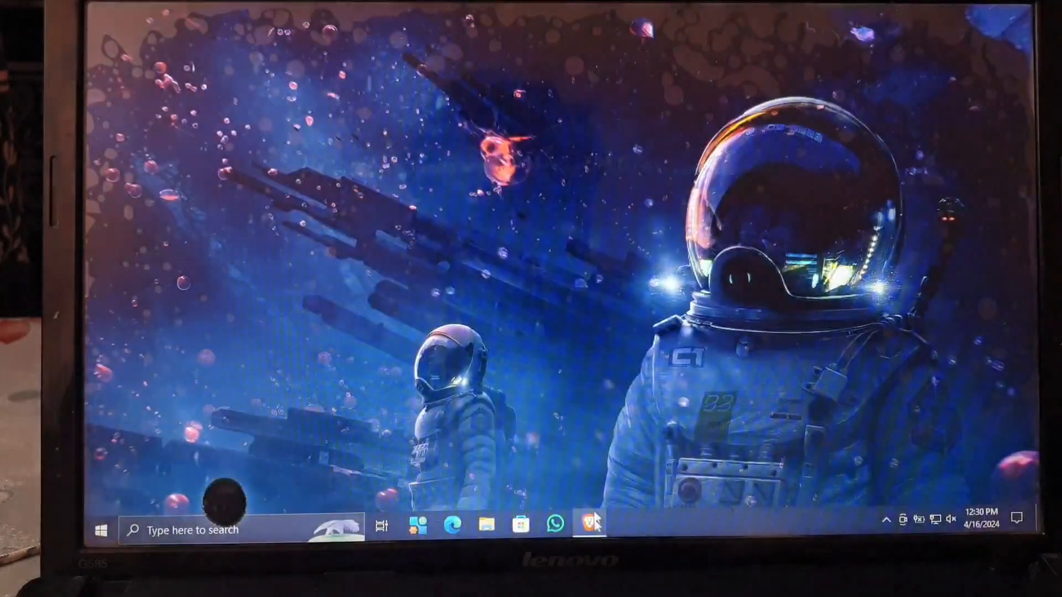
Back in Brave, run a Google search for 'obs studio github' from the address bar.
click(595, 524)
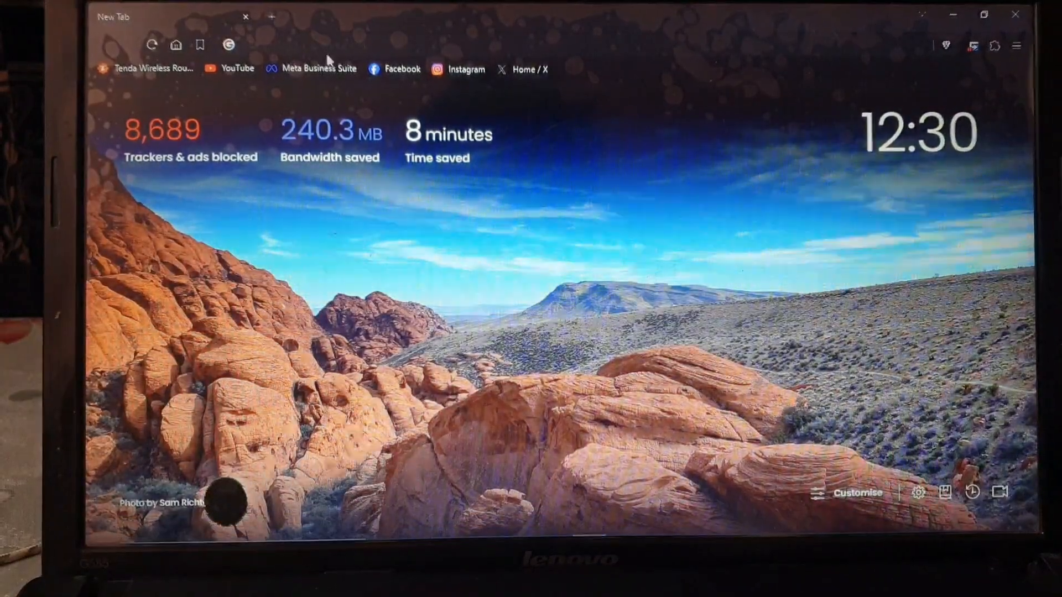
click(344, 43)
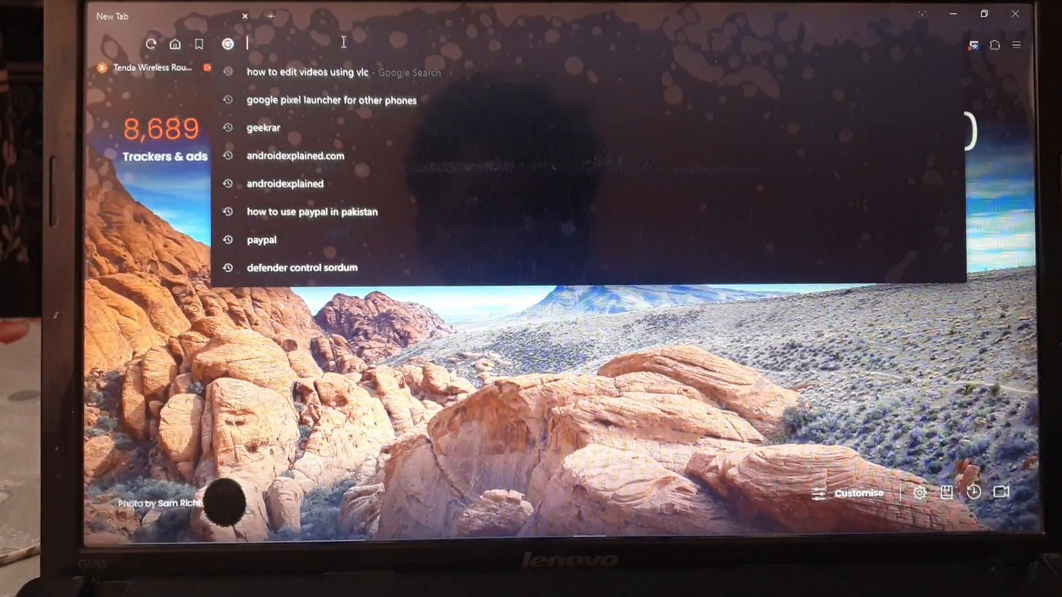
text(obs studio github)
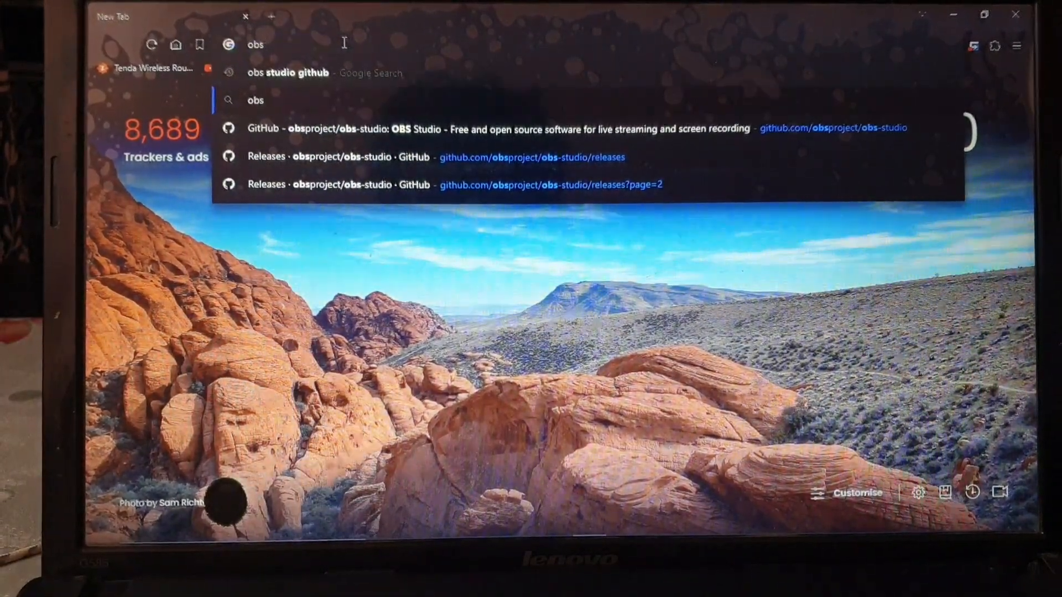
key(Return)
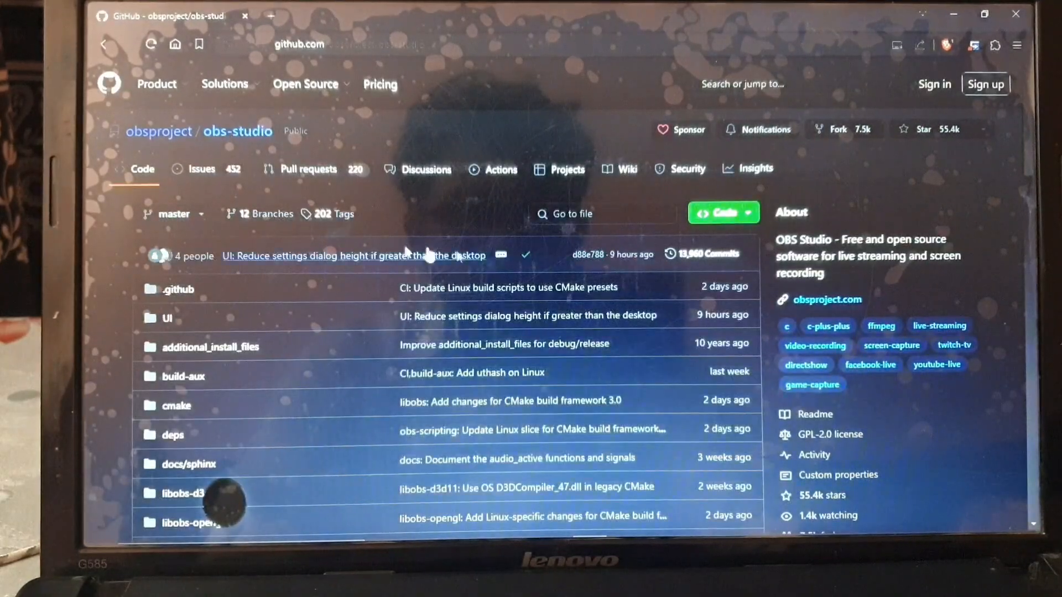
scroll(498, 253, down, 5)
scroll(497, 253, down, 5)
scroll(498, 253, down, 5)
scroll(496, 252, down, 5)
scroll(496, 251, down, 3)
scroll(540, 290, down, 5)
scroll(581, 324, down, 3)
scroll(591, 329, up, 8)
scroll(591, 328, up, 8)
scroll(663, 249, up, 5)
scroll(746, 233, down, 3)
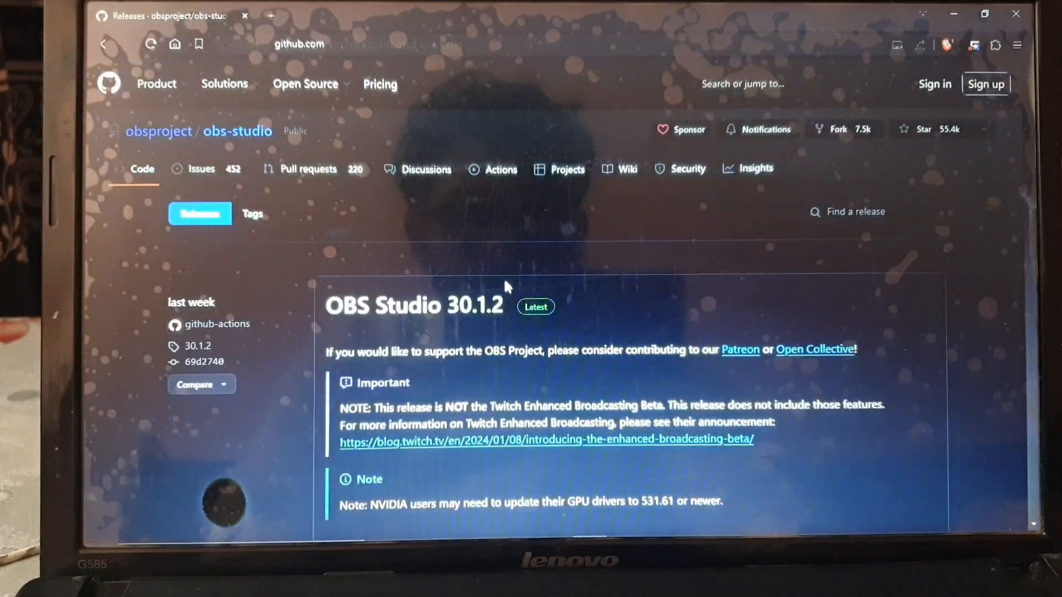
scroll(503, 277, down, 3)
scroll(503, 283, down, 4)
scroll(514, 282, down, 4)
scroll(556, 280, down, 3)
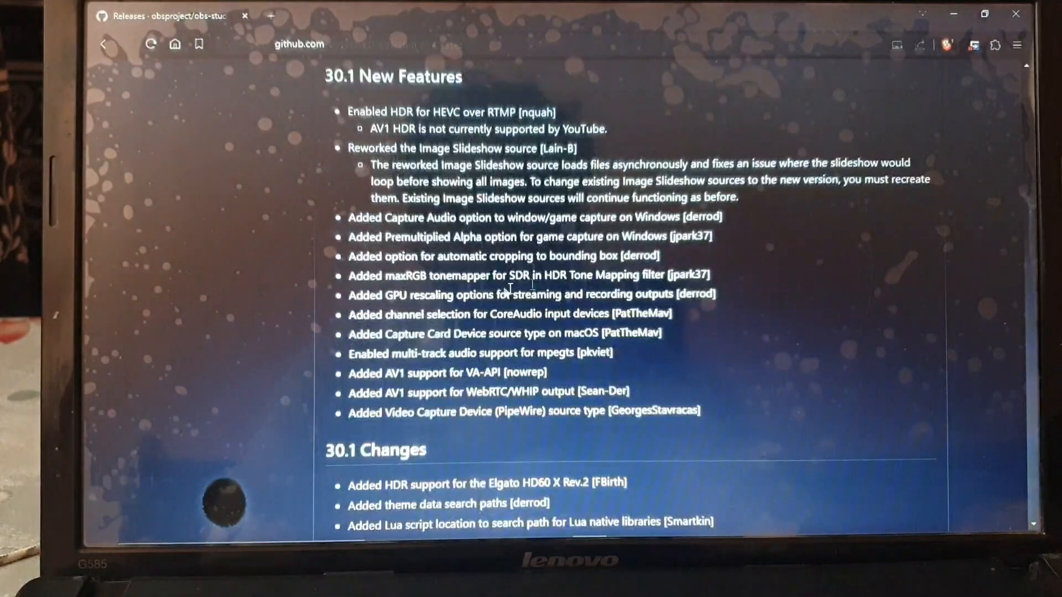
scroll(656, 232, down, 2)
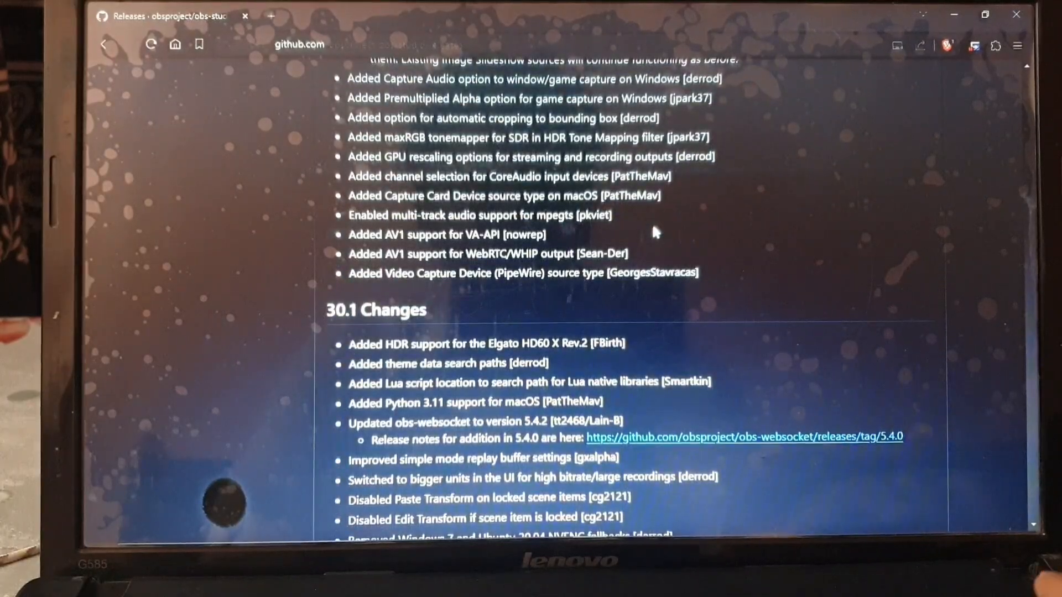
scroll(651, 222, down, 5)
scroll(651, 222, down, 5)
scroll(652, 222, down, 5)
scroll(656, 228, down, 5)
scroll(655, 229, down, 5)
scroll(655, 228, down, 5)
scroll(656, 229, down, 5)
scroll(655, 231, down, 5)
scroll(655, 230, down, 5)
scroll(655, 230, down, 5)
scroll(655, 231, down, 5)
scroll(655, 226, down, 5)
scroll(655, 226, down, 5)
scroll(655, 226, down, 5)
scroll(655, 226, down, 5)
scroll(656, 228, down, 5)
scroll(655, 228, down, 5)
scroll(656, 228, down, 5)
scroll(655, 228, down, 5)
scroll(656, 230, down, 5)
scroll(655, 231, down, 5)
scroll(656, 231, down, 3)
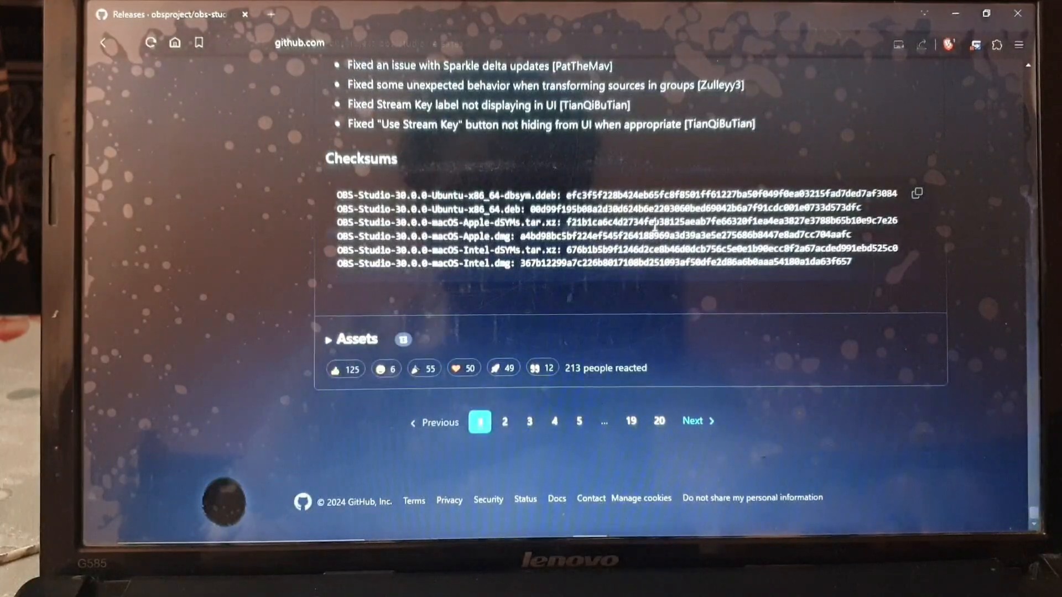
Move to page 2 of the OBS Studio releases and locate the 29.1.3 release entry.
click(697, 422)
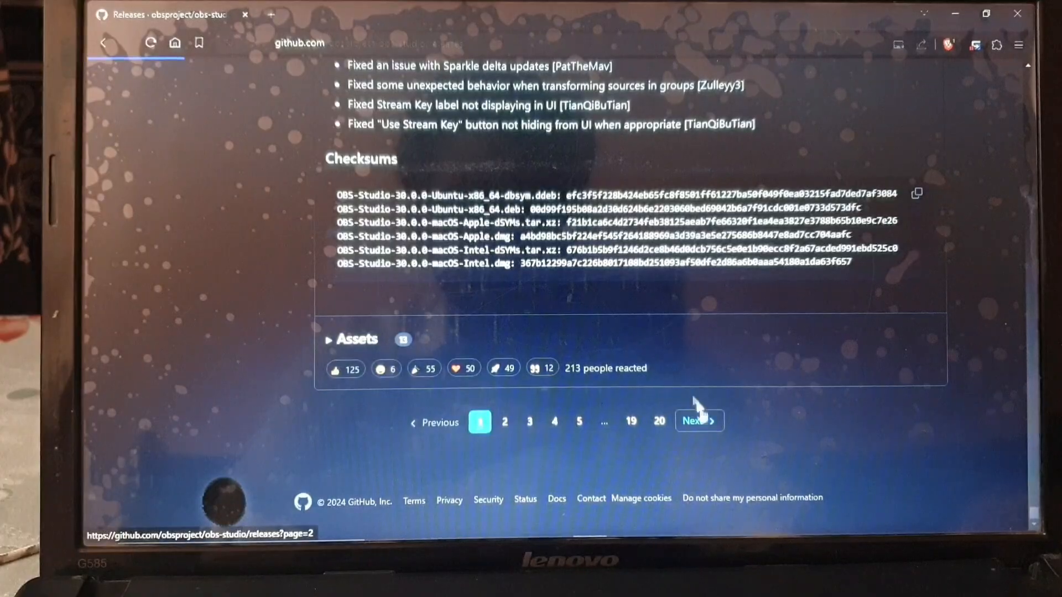
scroll(689, 391, down, 8)
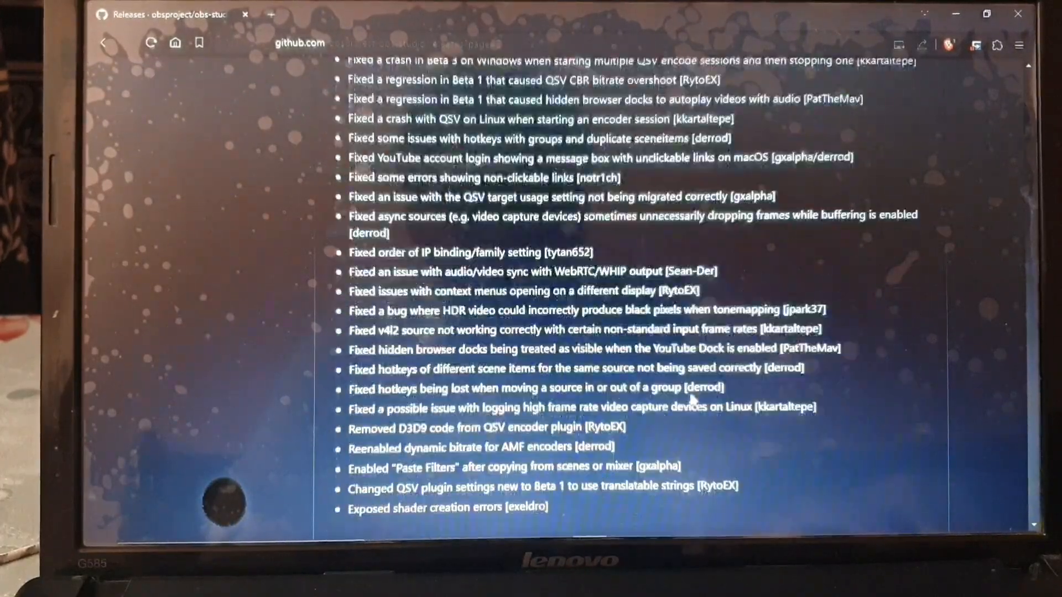
scroll(688, 398, down, 5)
scroll(689, 397, down, 5)
scroll(689, 397, down, 5)
scroll(690, 398, down, 4)
scroll(692, 396, down, 5)
scroll(692, 395, down, 5)
scroll(693, 395, down, 5)
scroll(693, 395, down, 5)
scroll(692, 400, down, 5)
scroll(691, 400, down, 5)
scroll(692, 400, down, 5)
scroll(692, 400, down, 4)
scroll(692, 390, down, 5)
scroll(692, 390, down, 5)
scroll(692, 390, down, 5)
scroll(692, 391, down, 4)
scroll(692, 401, up, 5)
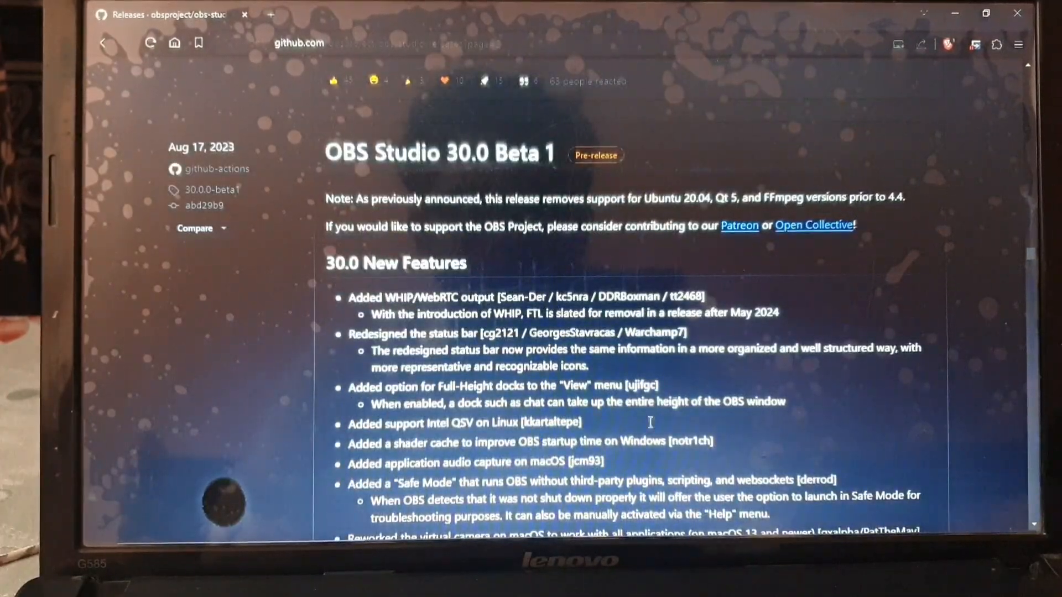
scroll(507, 363, down, 2)
scroll(481, 357, down, 2)
scroll(465, 349, down, 2)
scroll(461, 345, down, 2)
scroll(461, 345, up, 3)
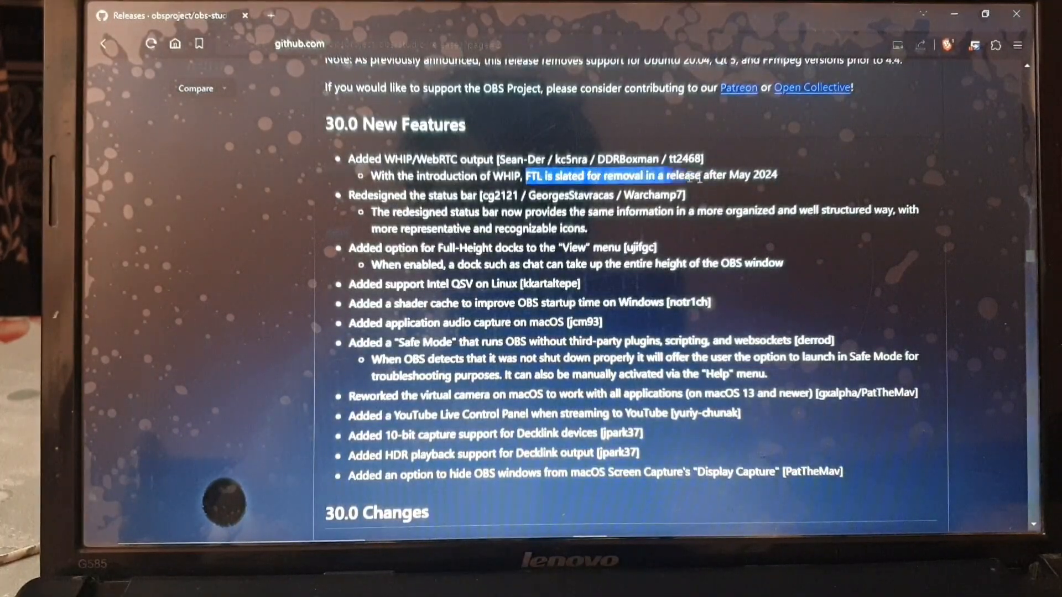
click(456, 342)
scroll(465, 340, down, 3)
scroll(481, 324, down, 3)
scroll(518, 297, down, 3)
scroll(519, 297, down, 3)
scroll(515, 295, down, 3)
scroll(481, 290, down, 3)
scroll(431, 273, down, 3)
scroll(417, 264, down, 4)
scroll(419, 264, down, 4)
scroll(423, 264, down, 4)
scroll(436, 264, down, 3)
scroll(434, 255, down, 4)
scroll(433, 255, down, 4)
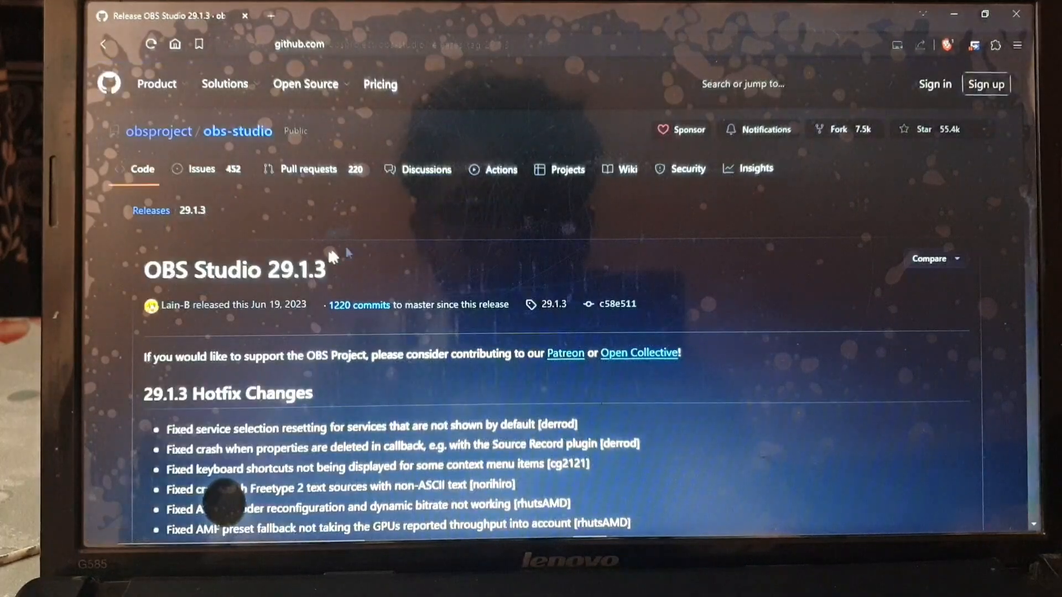
scroll(448, 234, down, 5)
scroll(448, 228, up, 8)
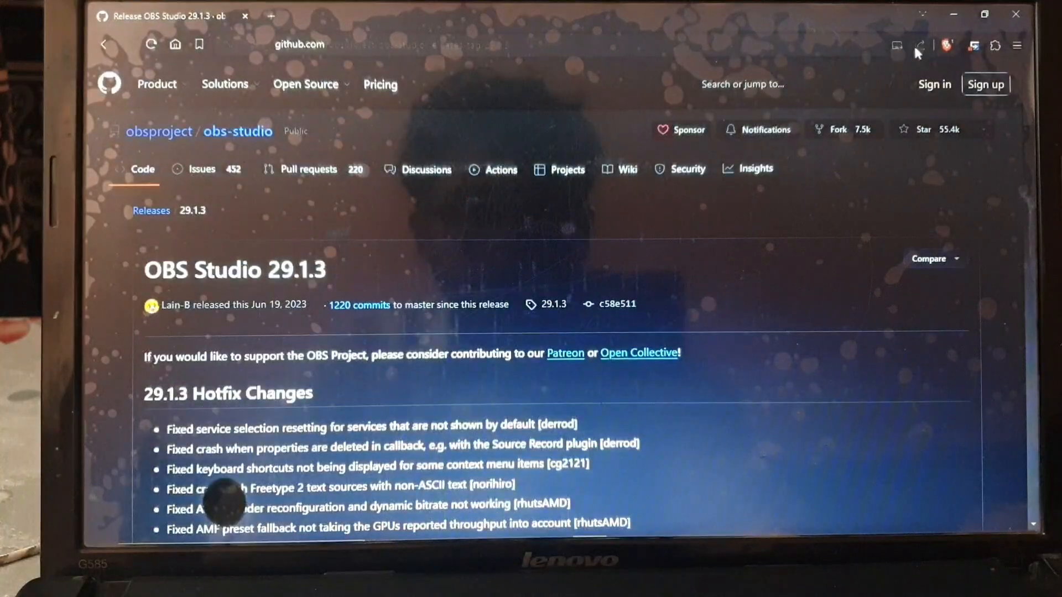
Check the 29.1.3 release page URL, then return to the notes and its Assets list.
click(787, 49)
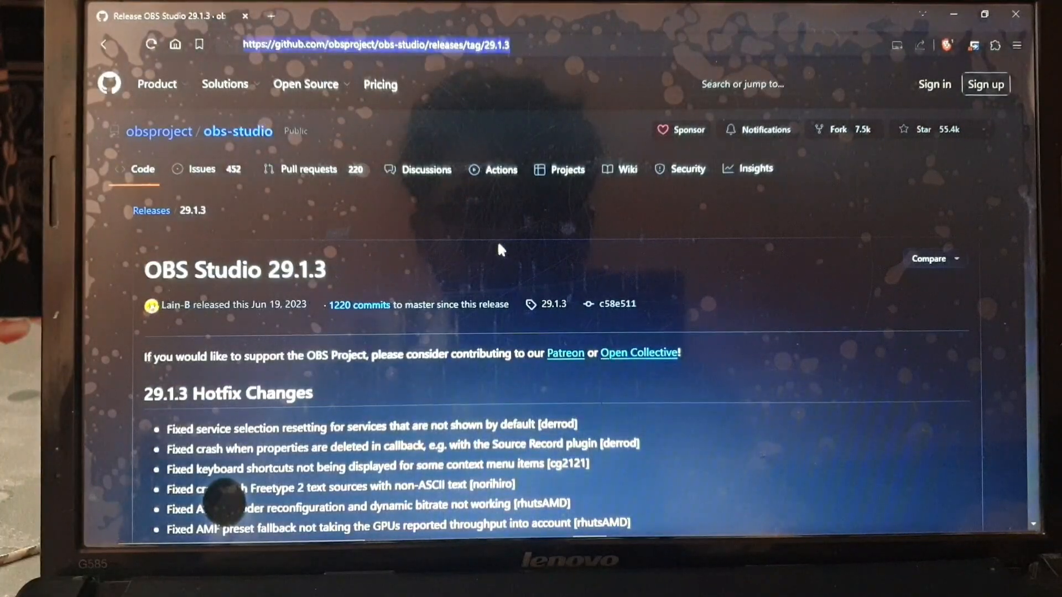
click(472, 218)
scroll(471, 218, down, 5)
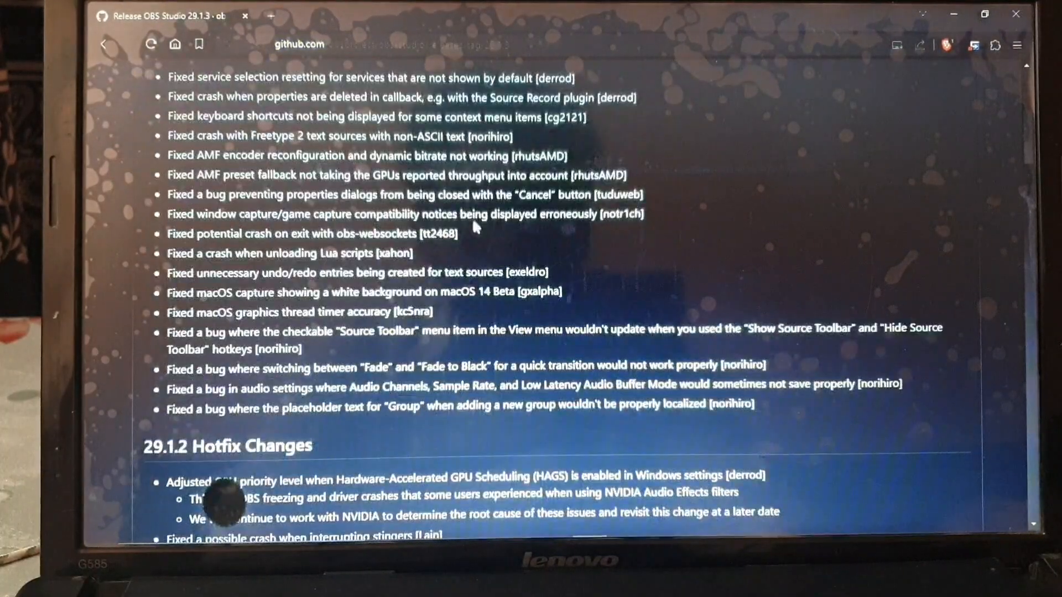
scroll(472, 218, down, 6)
scroll(472, 218, down, 6)
scroll(473, 218, down, 6)
scroll(472, 218, down, 6)
scroll(472, 224, down, 5)
scroll(472, 224, down, 5)
scroll(472, 224, down, 5)
scroll(472, 224, down, 4)
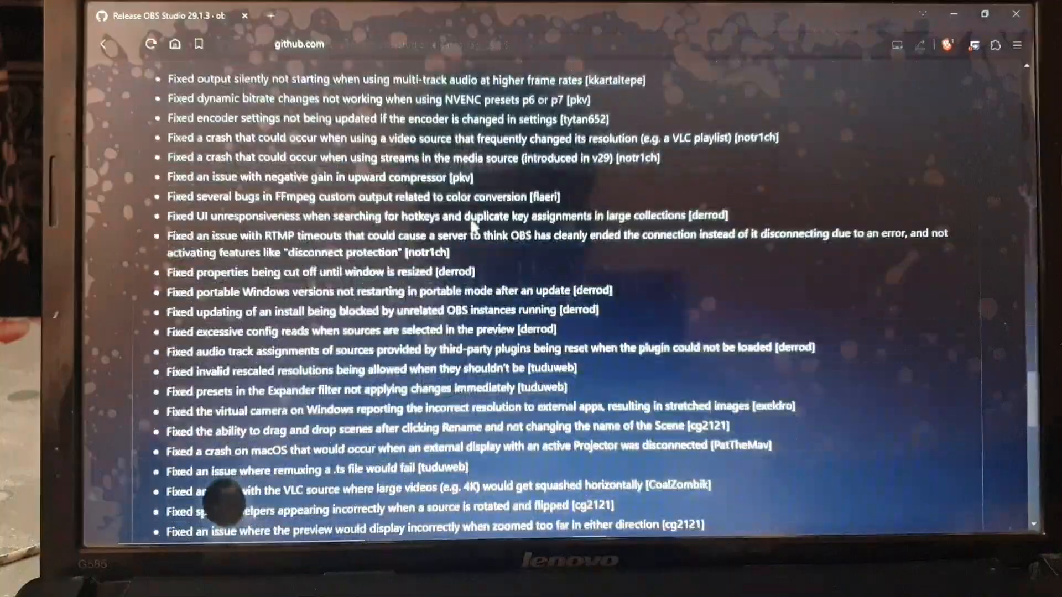
scroll(472, 225, down, 5)
scroll(471, 224, down, 5)
scroll(472, 224, down, 5)
scroll(472, 224, down, 3)
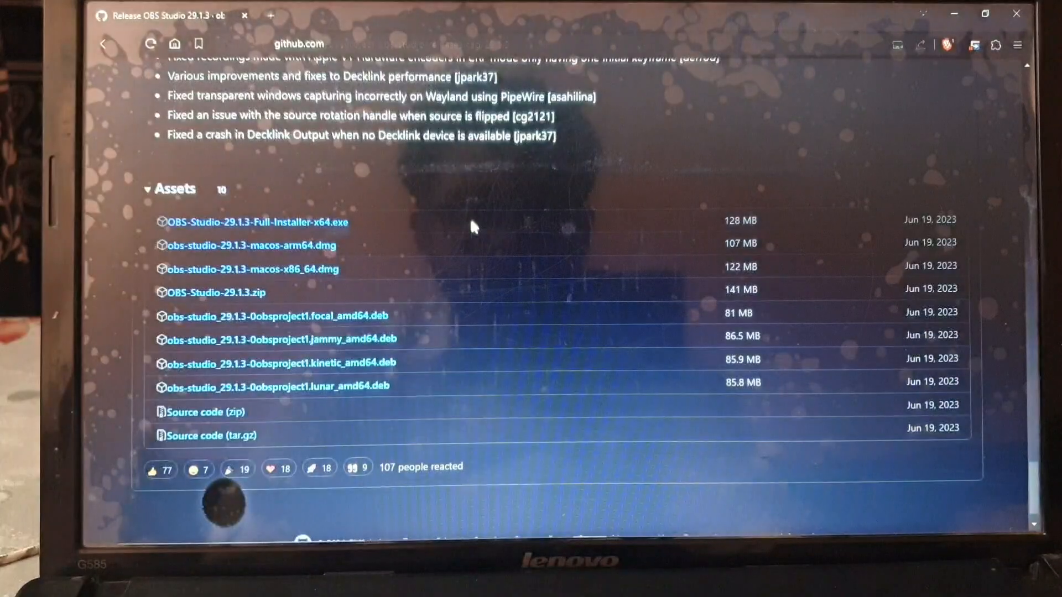
scroll(470, 224, down, 1)
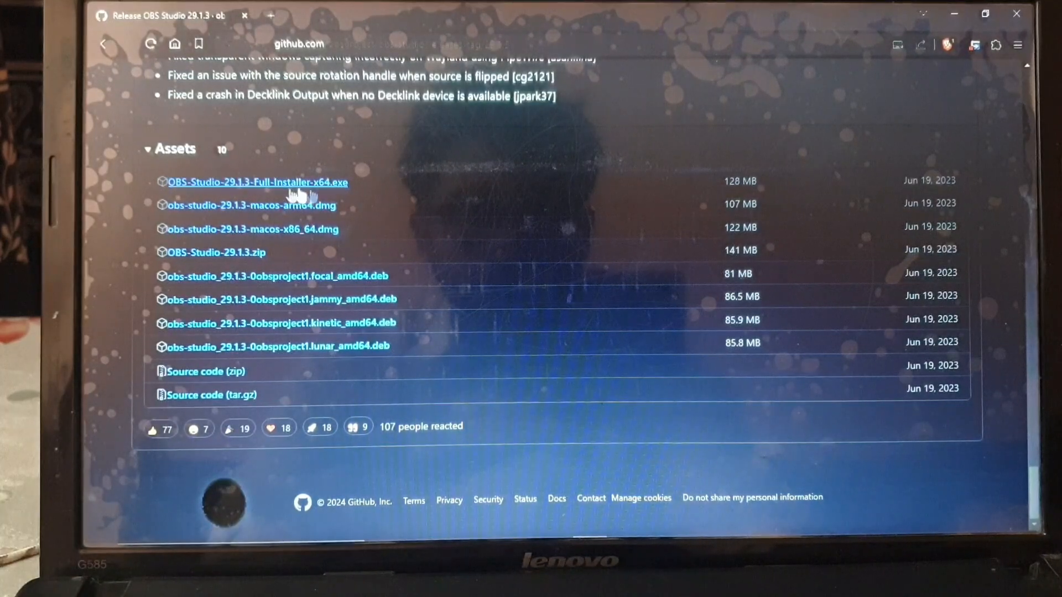
Save OBS-Studio-29.1.3-Full-Installer-x64.exe to Downloads and remove the old ventoy entry from download history.
click(250, 180)
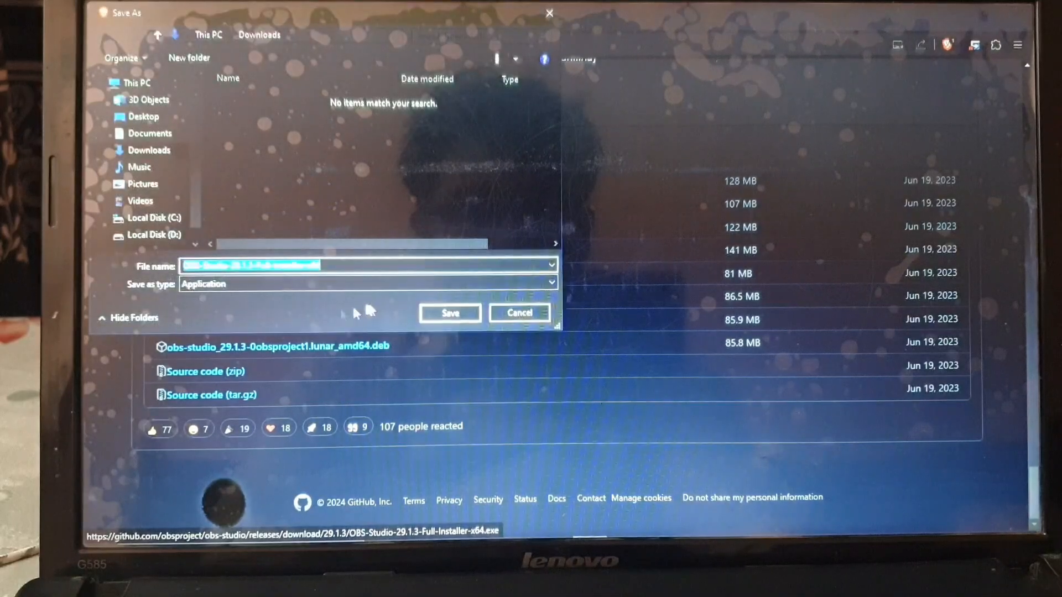
click(447, 313)
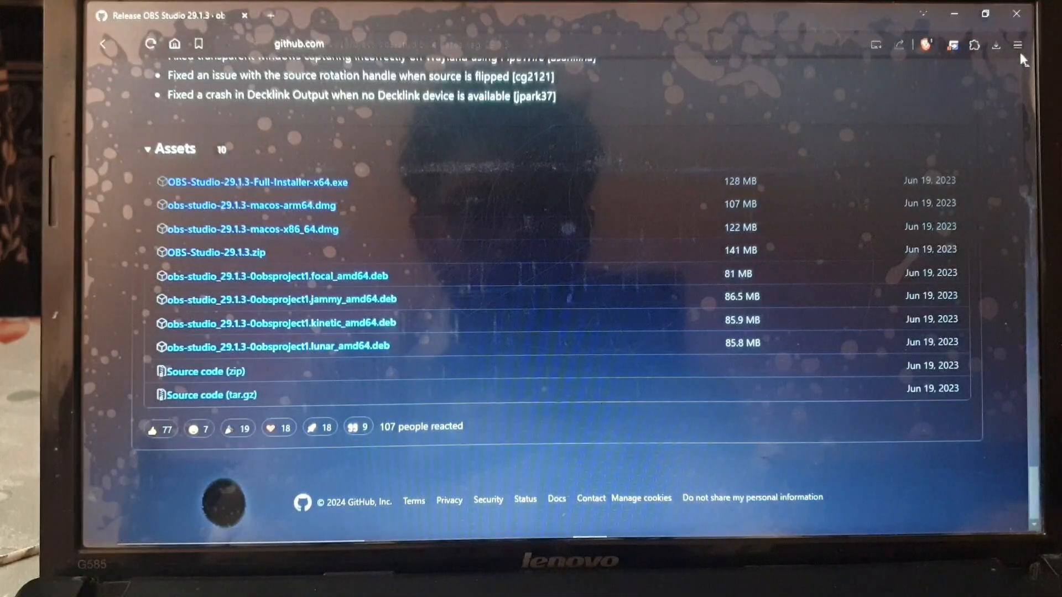
click(1000, 42)
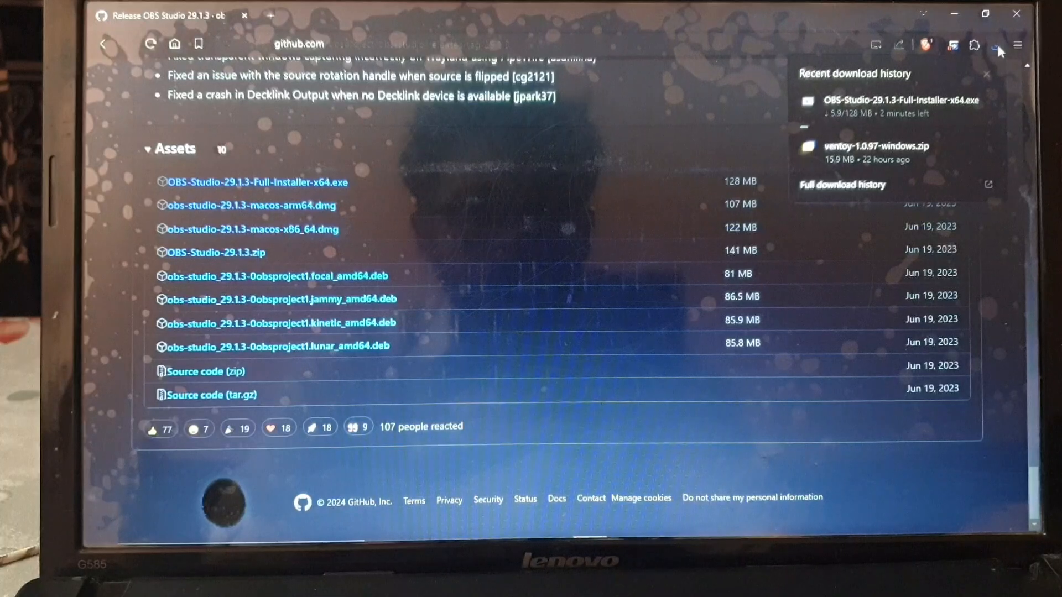
right_click(928, 154)
click(929, 216)
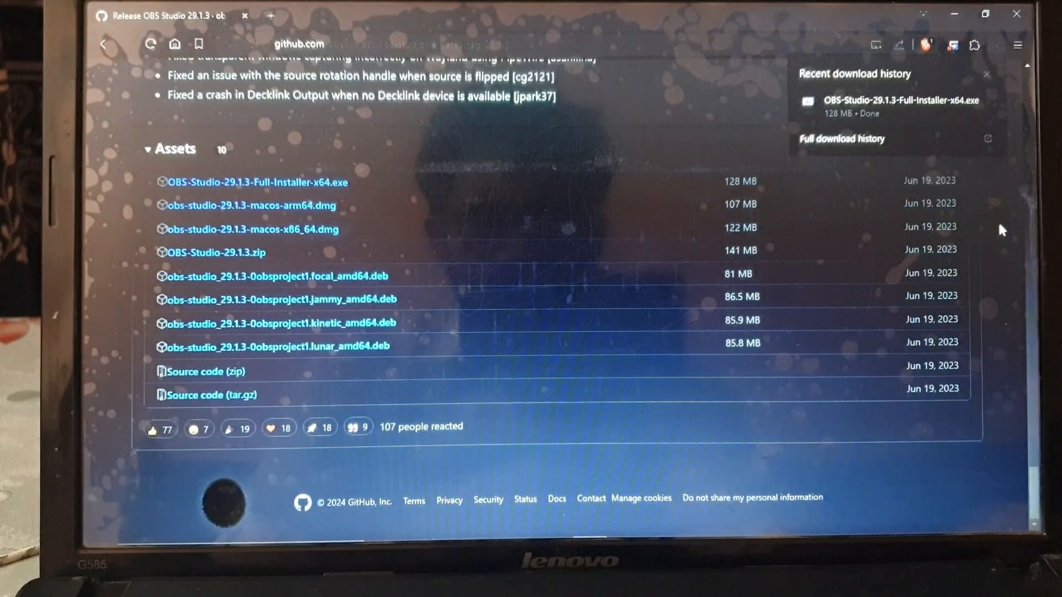
Run the downloaded installer with UAC approval, accept the license and install to the default folder.
mouse_move(887, 107)
click(986, 101)
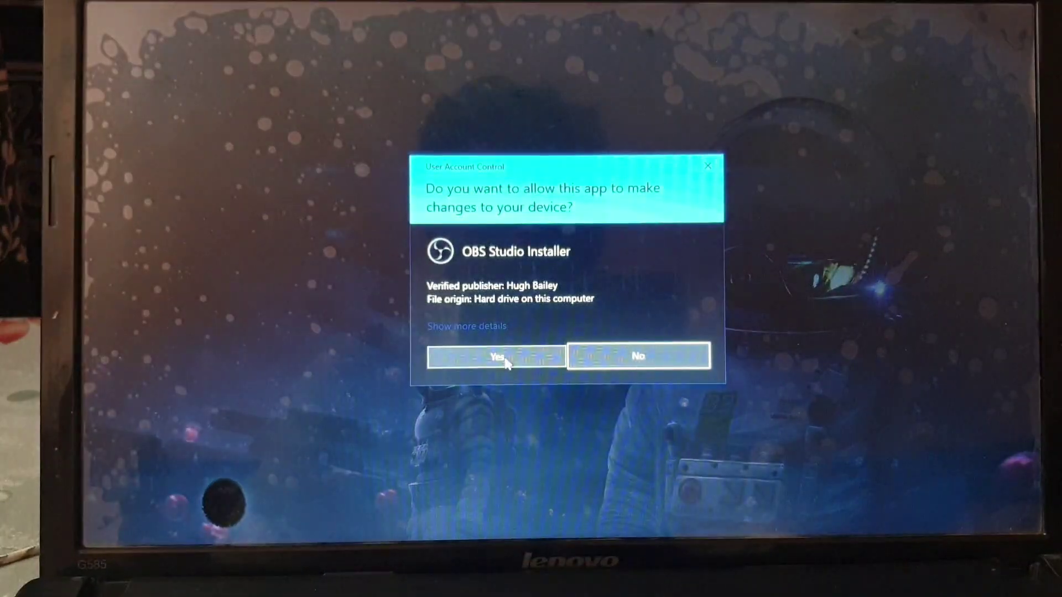
click(505, 359)
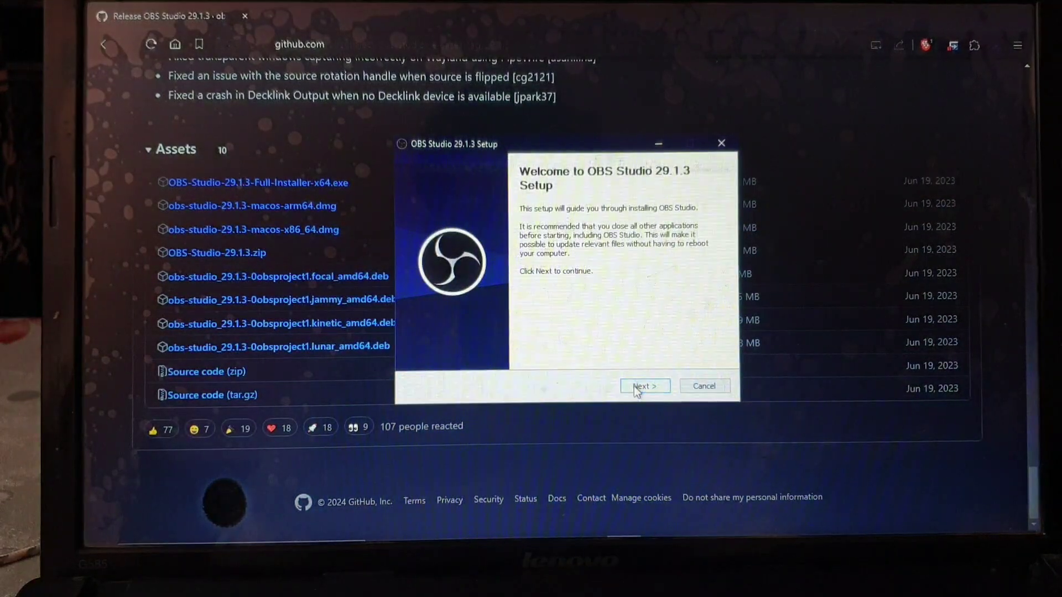
click(644, 386)
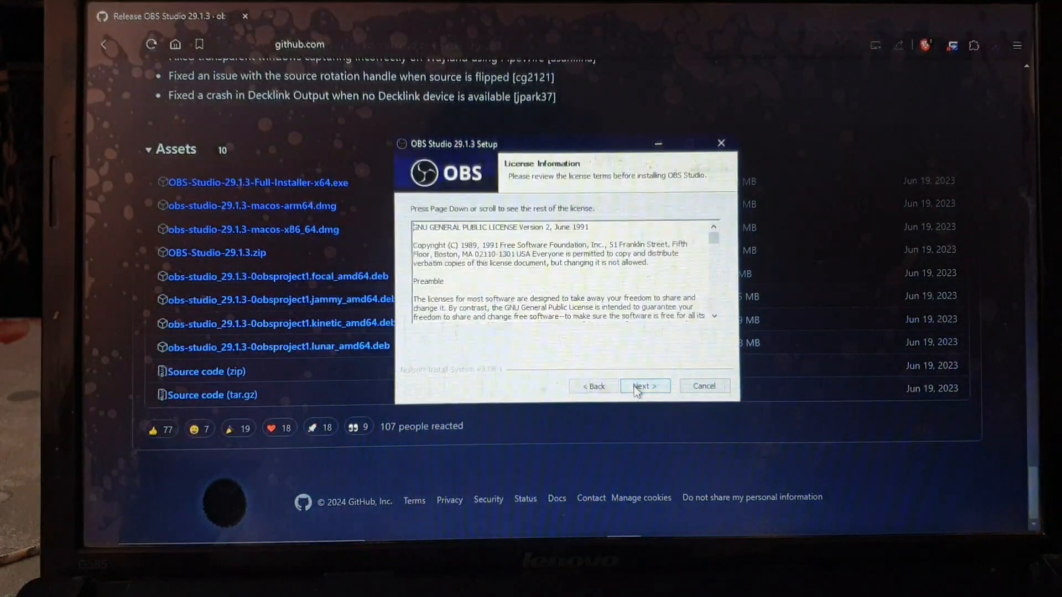
click(638, 389)
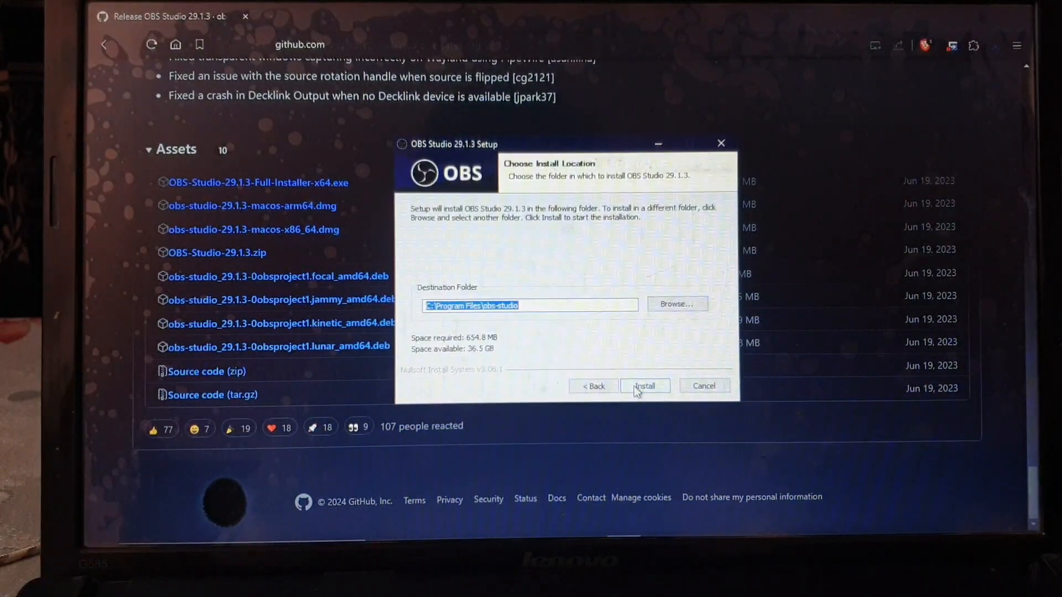
click(645, 385)
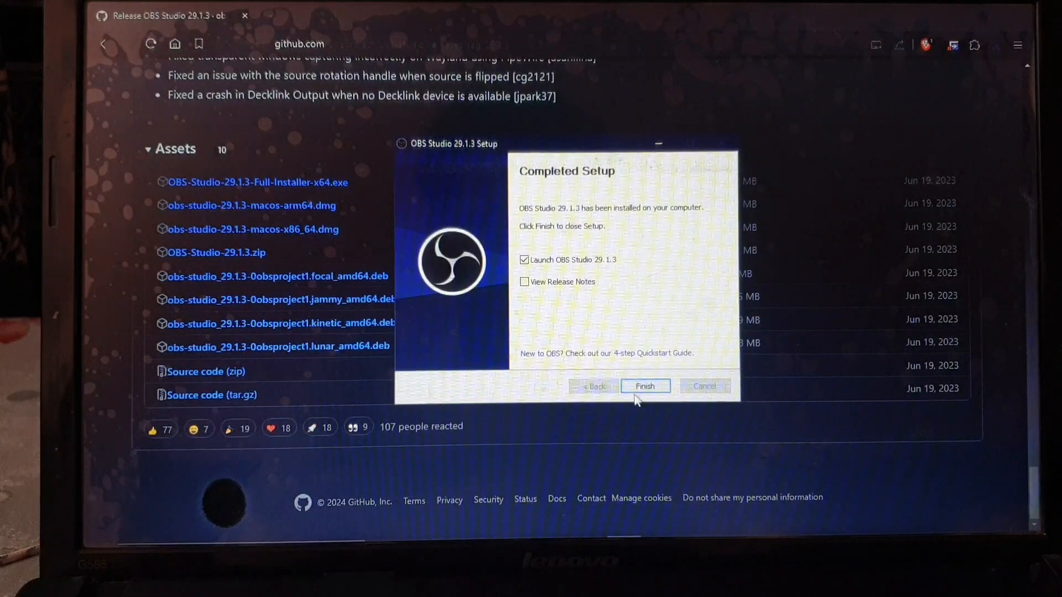
Launch OBS from the finished setup, decline the 30.1.2 update and optimize the wizard for recording only.
click(644, 387)
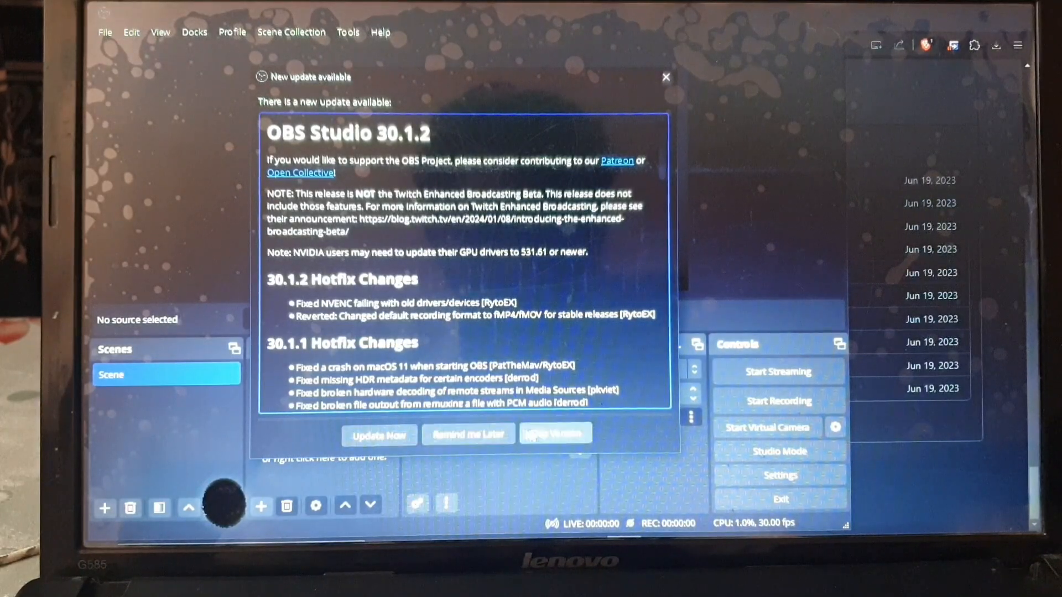
click(558, 435)
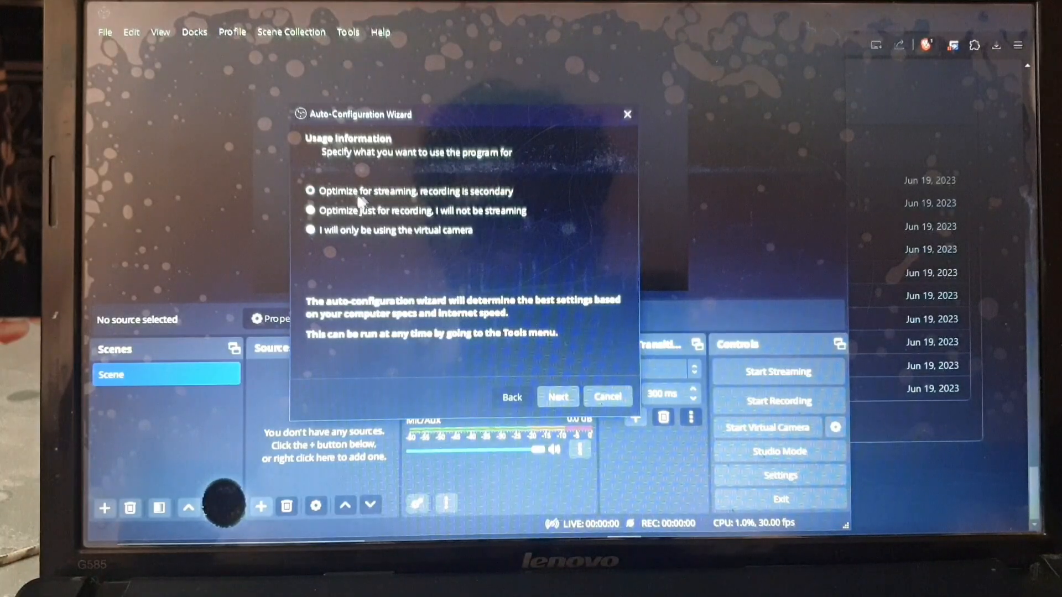
click(312, 212)
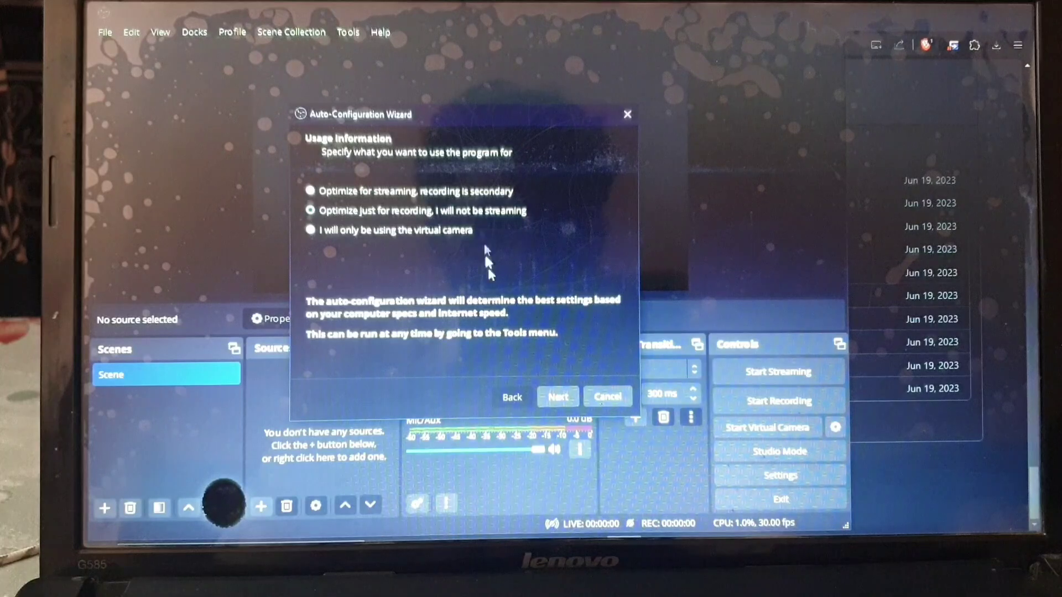
click(557, 396)
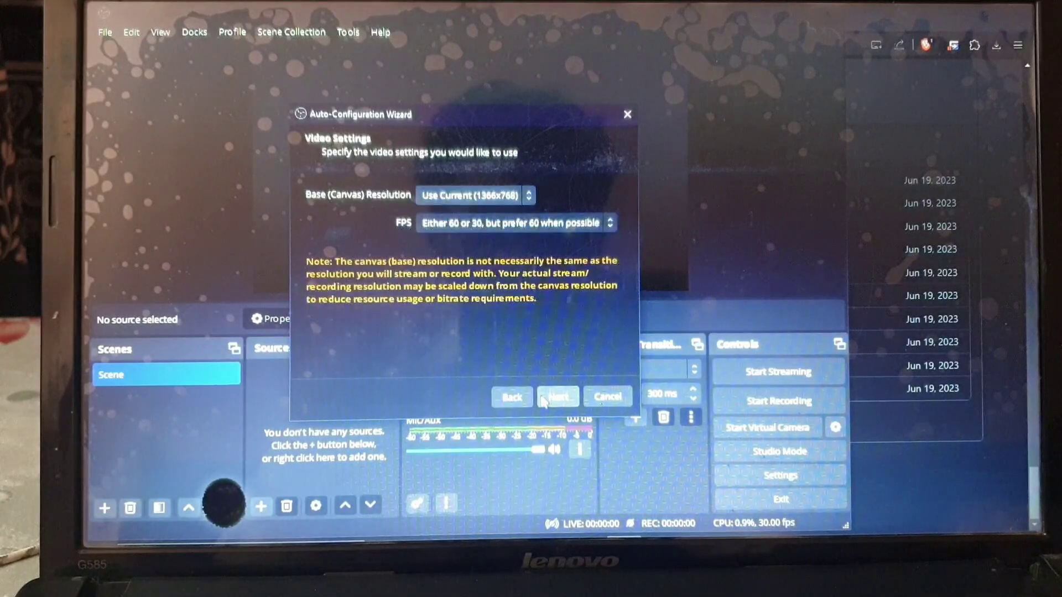
Keep base resolution 1280x720 and 30 FPS, then apply the wizard's recommended QSV settings.
click(529, 199)
click(496, 214)
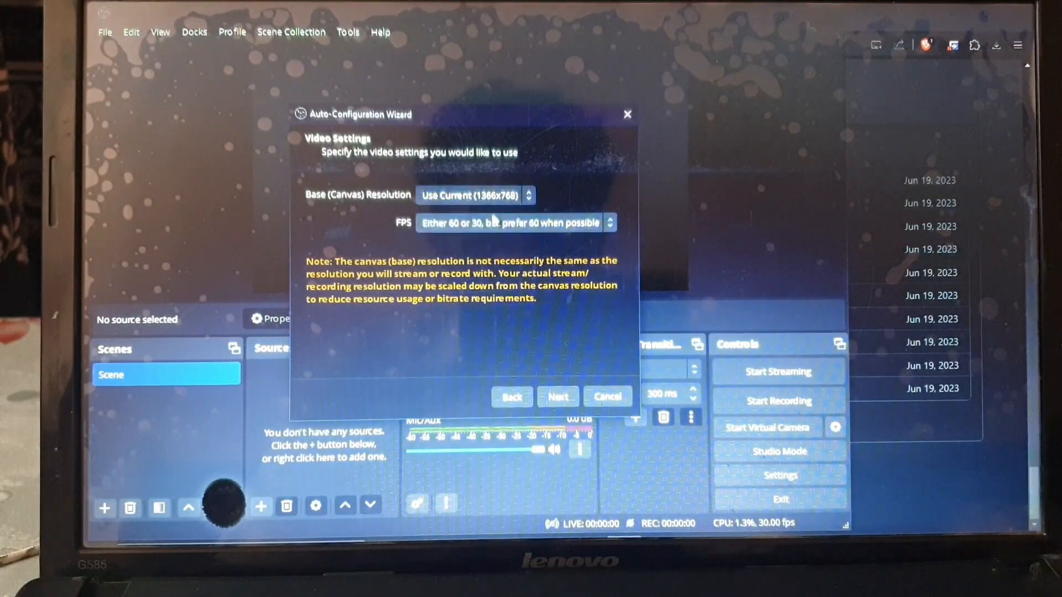
click(610, 225)
click(571, 265)
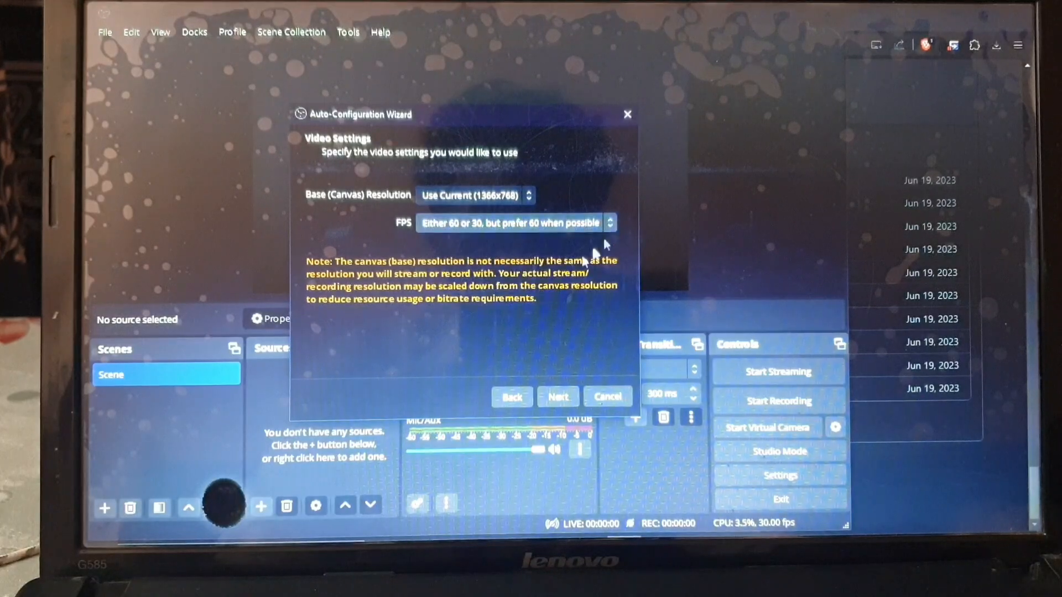
click(557, 396)
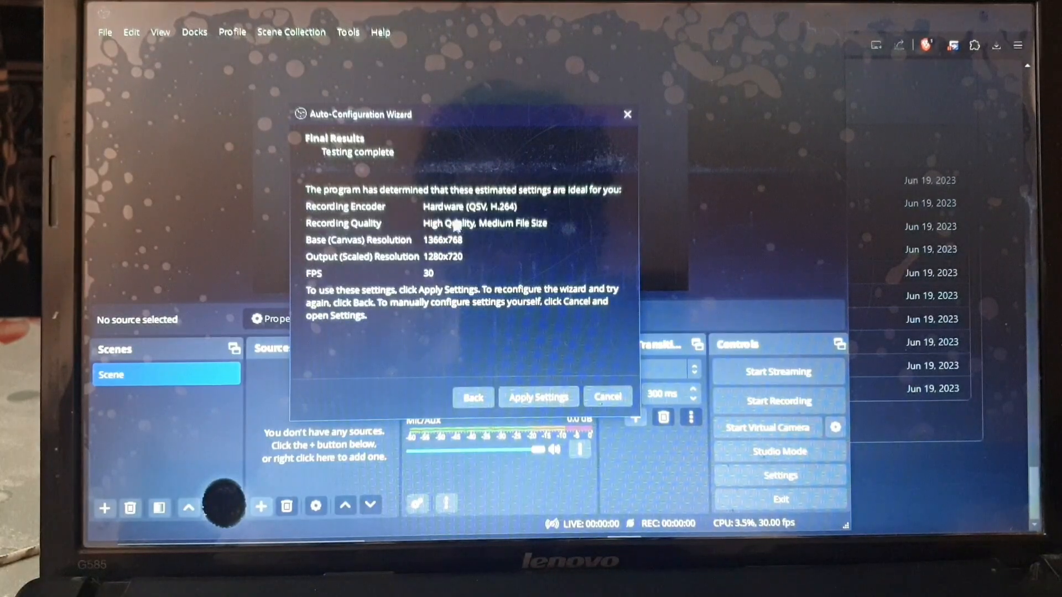
click(538, 396)
Maximize OBS and in Settings > General untick 'Automatically check for updates on startup', then apply.
click(794, 14)
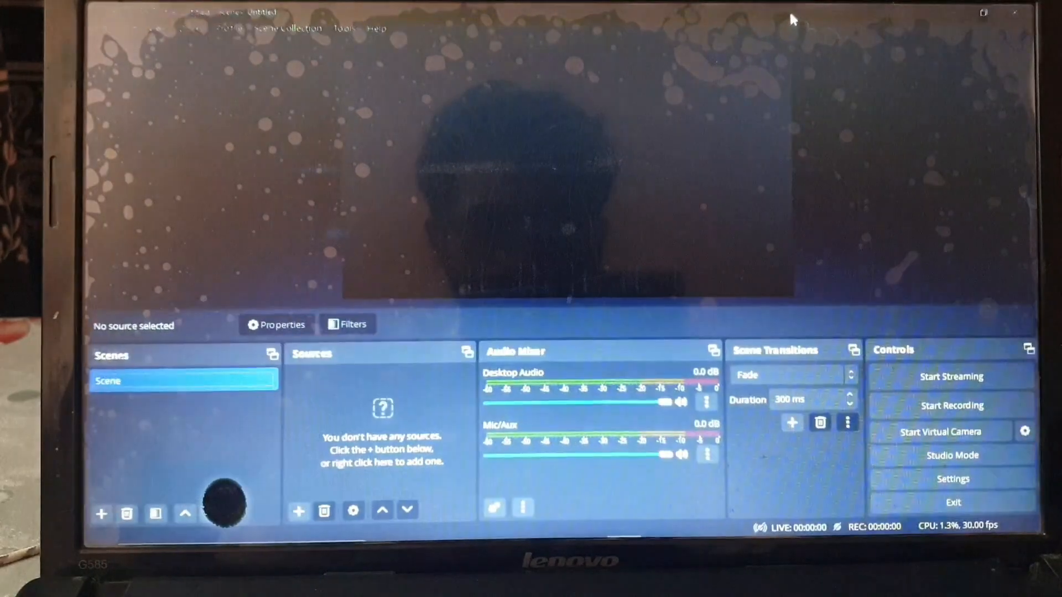
click(376, 29)
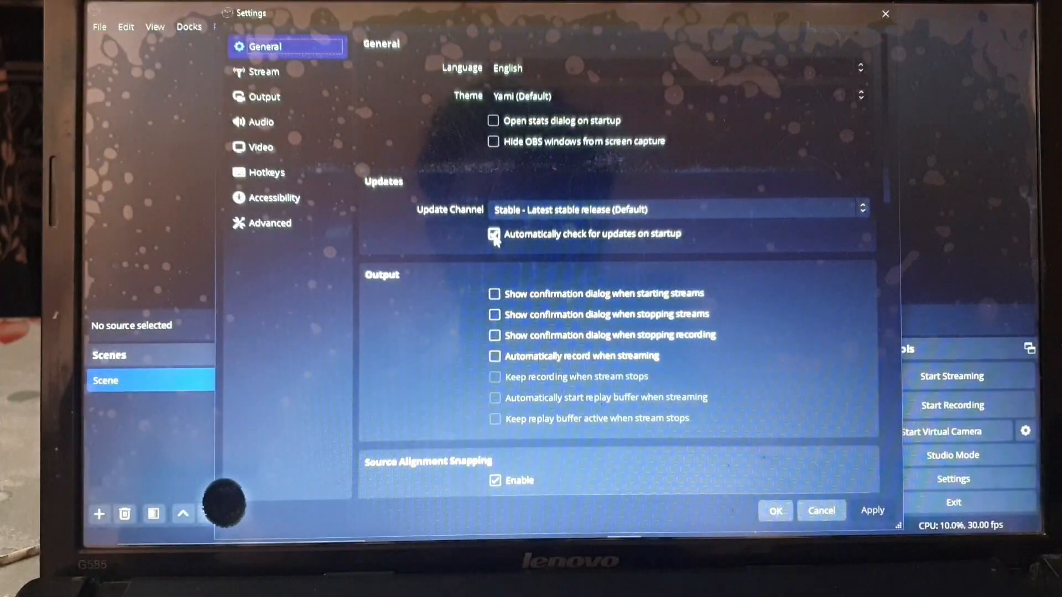
click(494, 235)
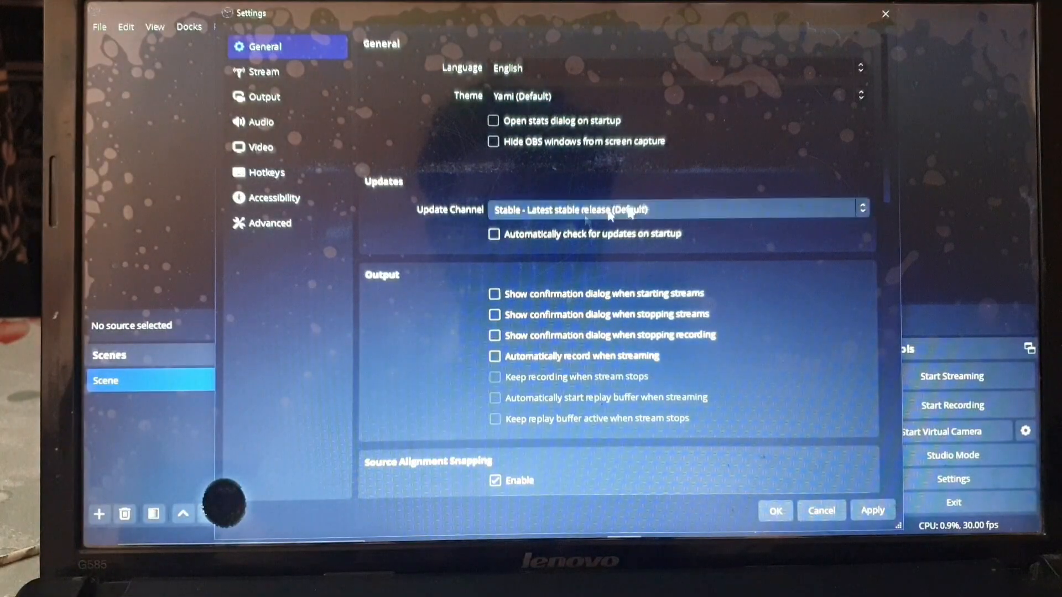
click(873, 510)
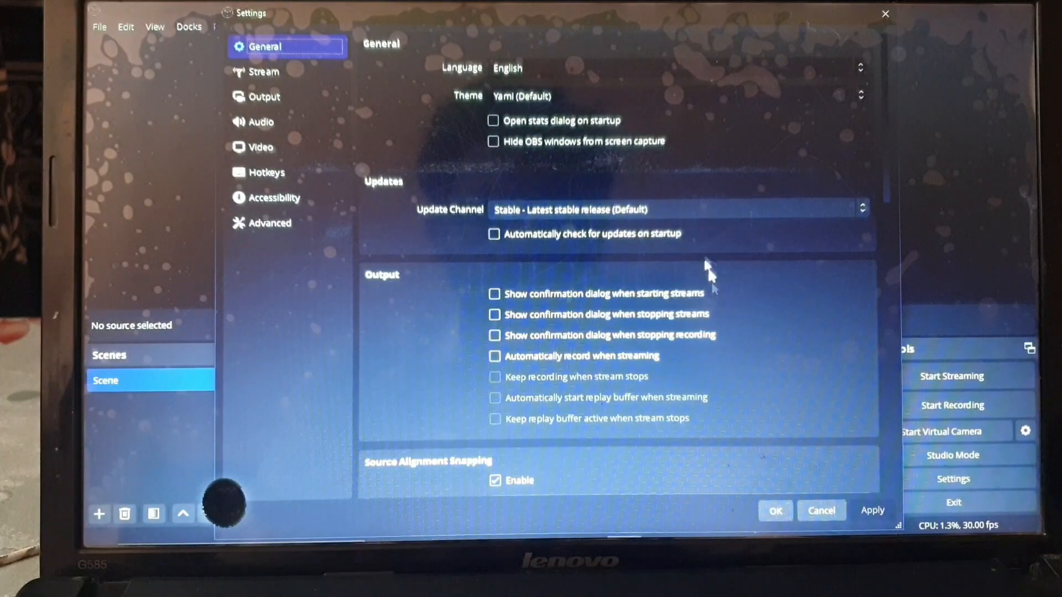
scroll(764, 303, down, 2)
scroll(764, 302, down, 2)
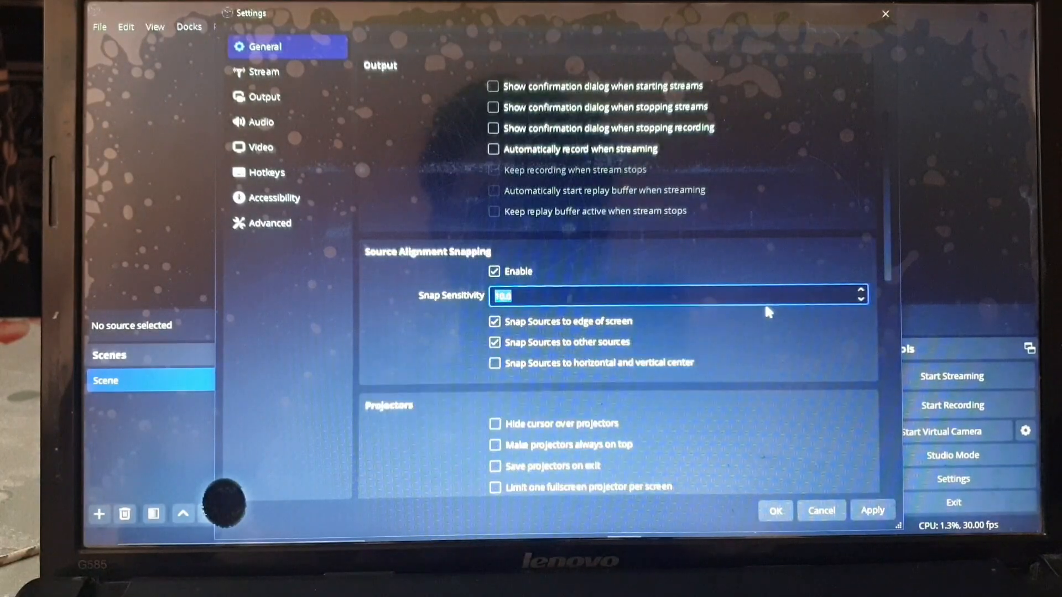
scroll(764, 302, up, 4)
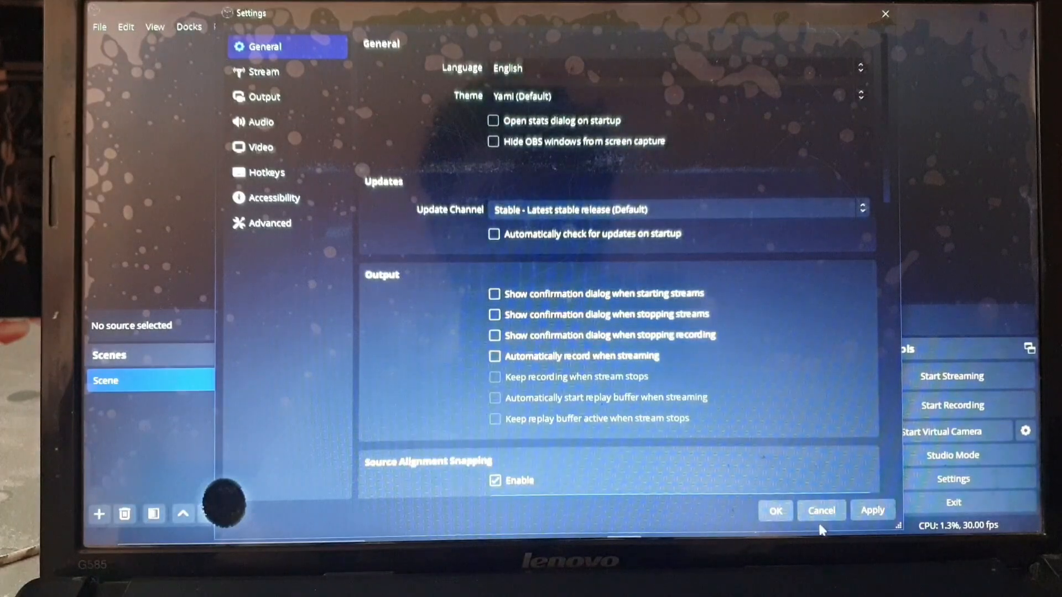
Reopen Settings to verify the change, browse Stream through Advanced categories, and close it.
click(821, 510)
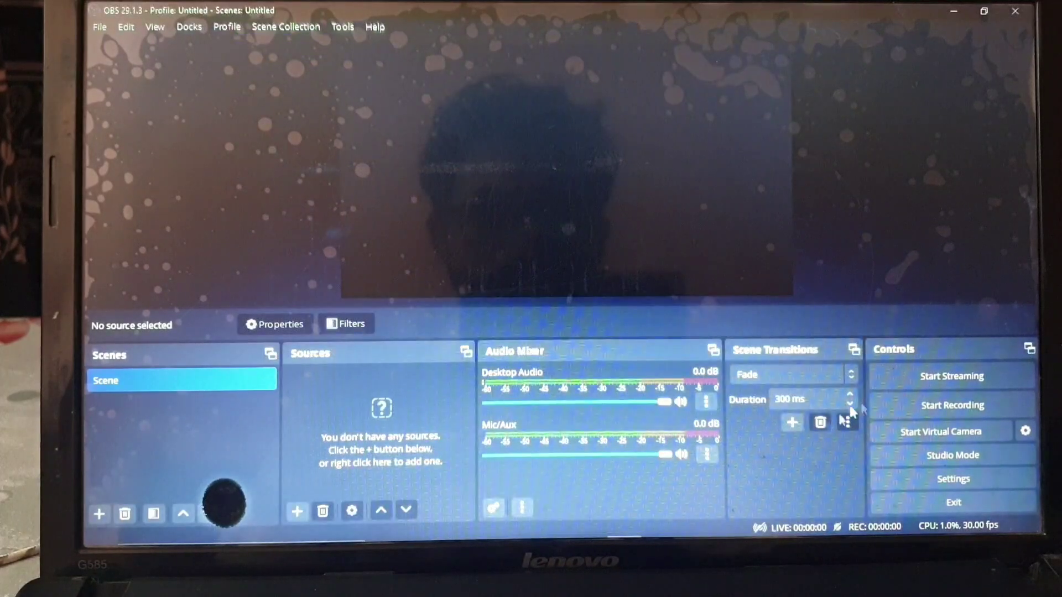
click(940, 480)
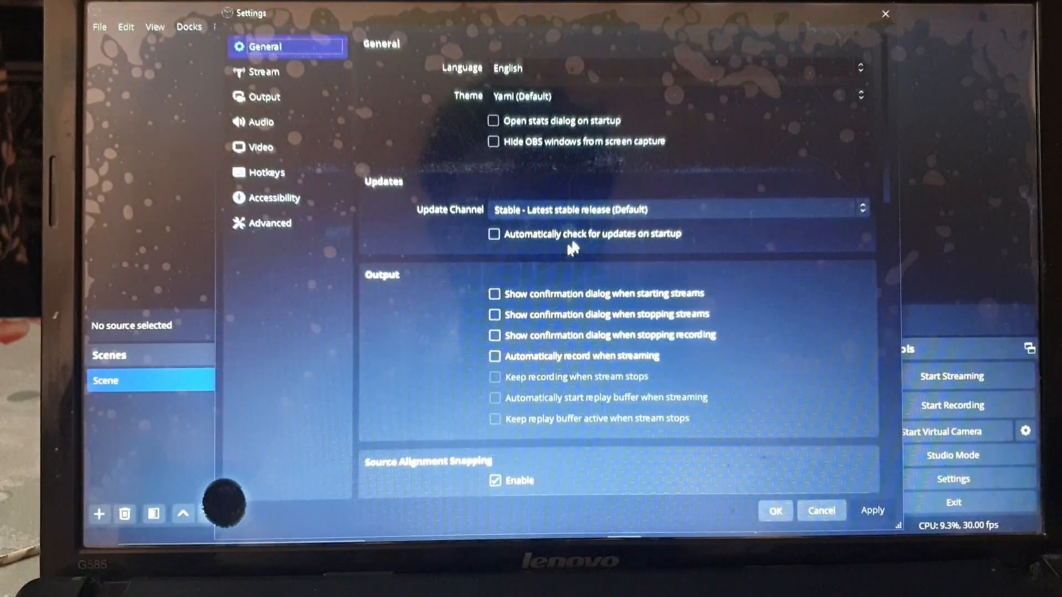
click(313, 76)
click(313, 95)
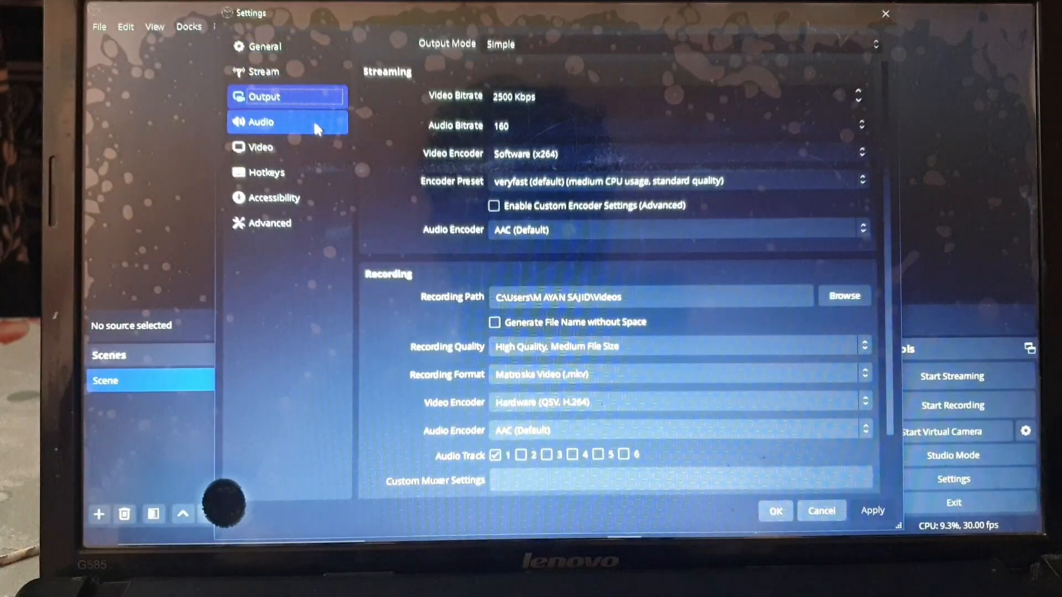
click(312, 122)
click(311, 146)
click(309, 174)
click(274, 198)
click(270, 222)
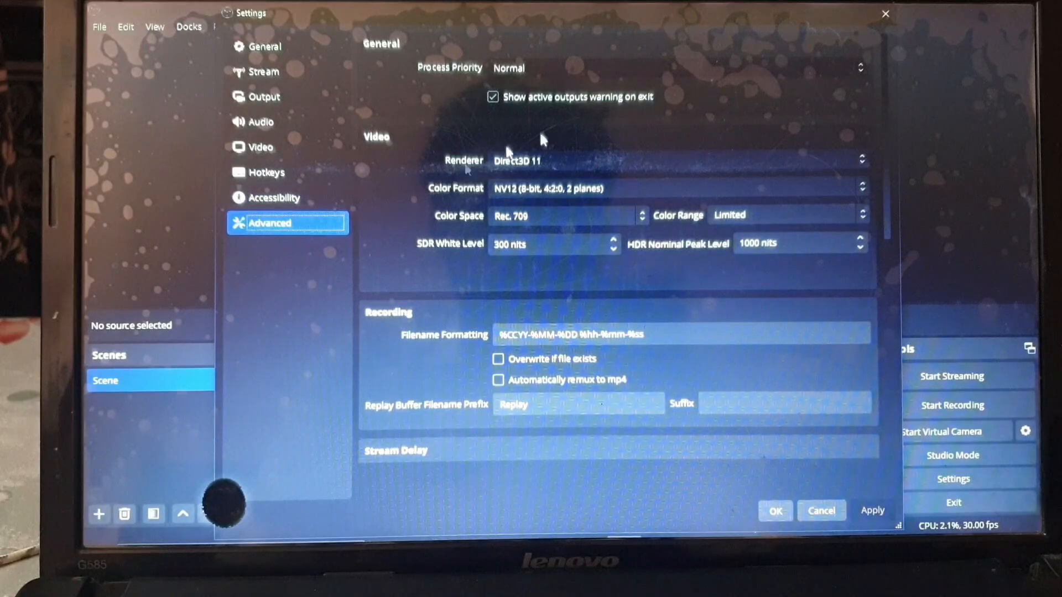
click(885, 15)
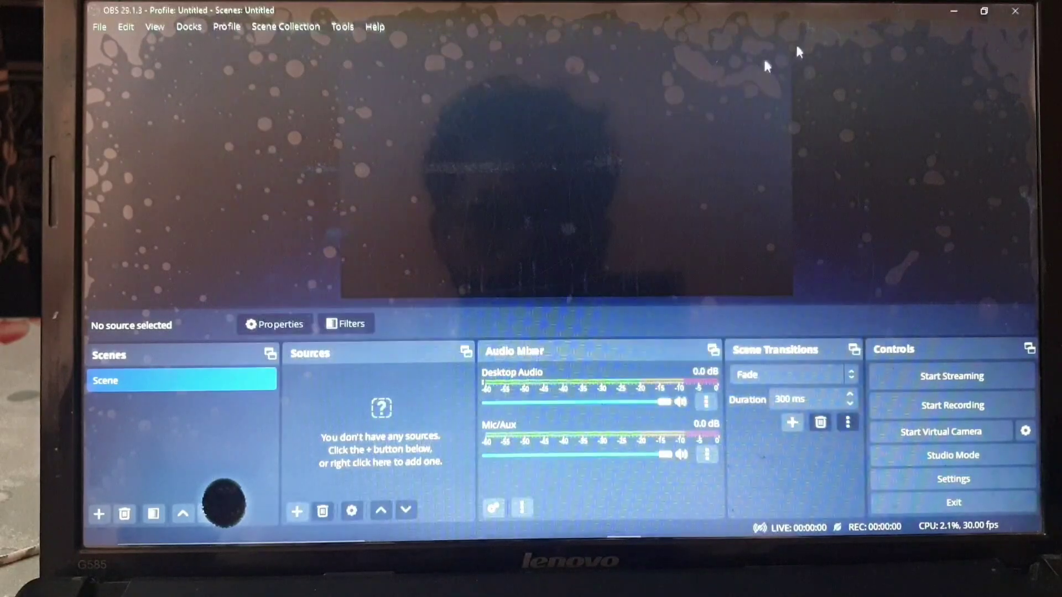
Create a new Display Capture source in the Sources list.
right_click(377, 413)
mouse_move(431, 279)
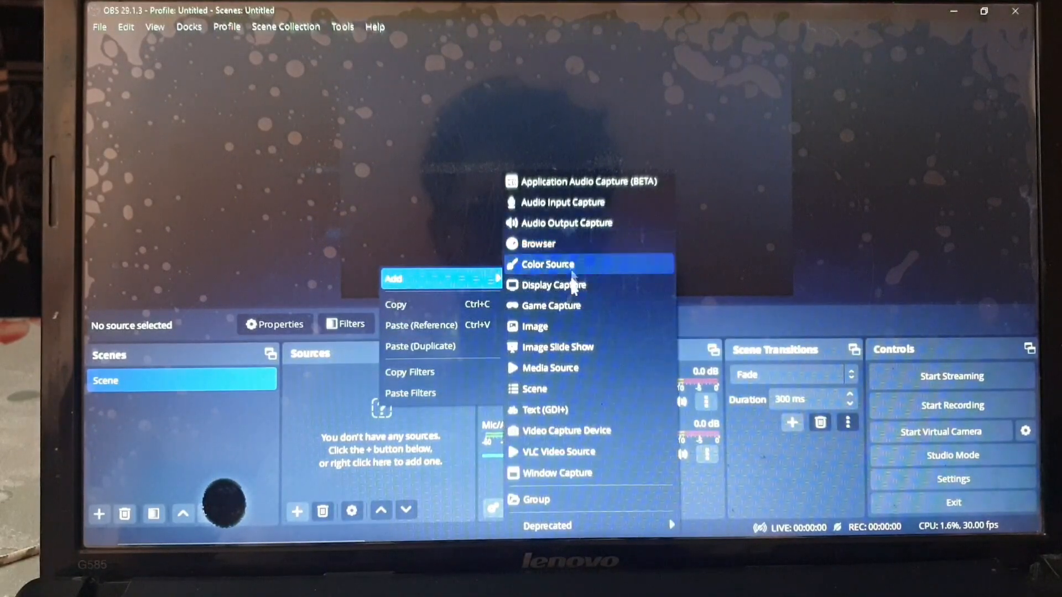
click(572, 286)
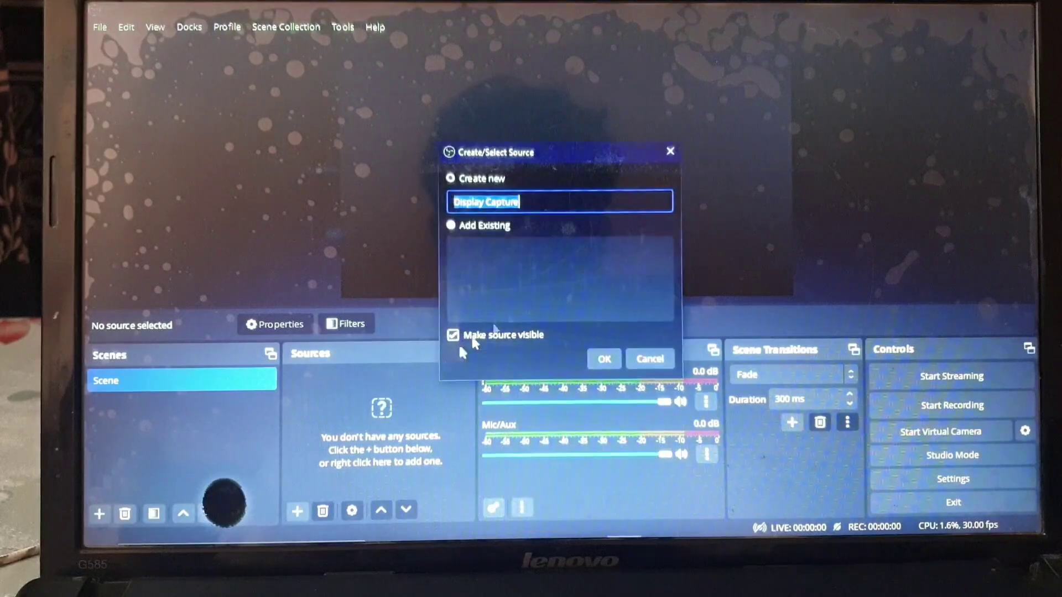
click(602, 364)
Set the capture method to Windows 10 (1903 and up) and confirm the source properties.
click(593, 276)
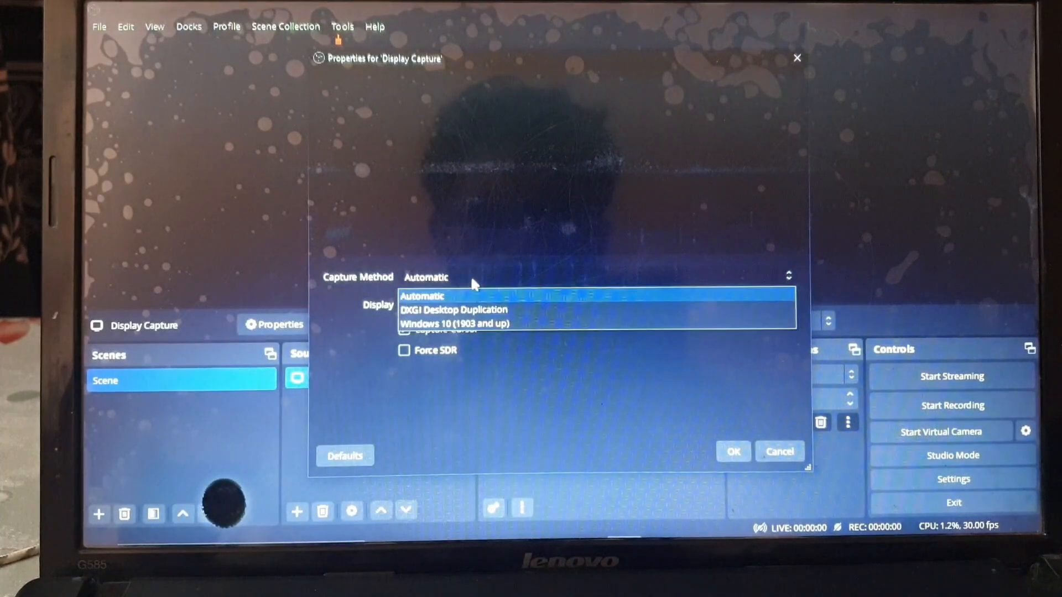
click(481, 324)
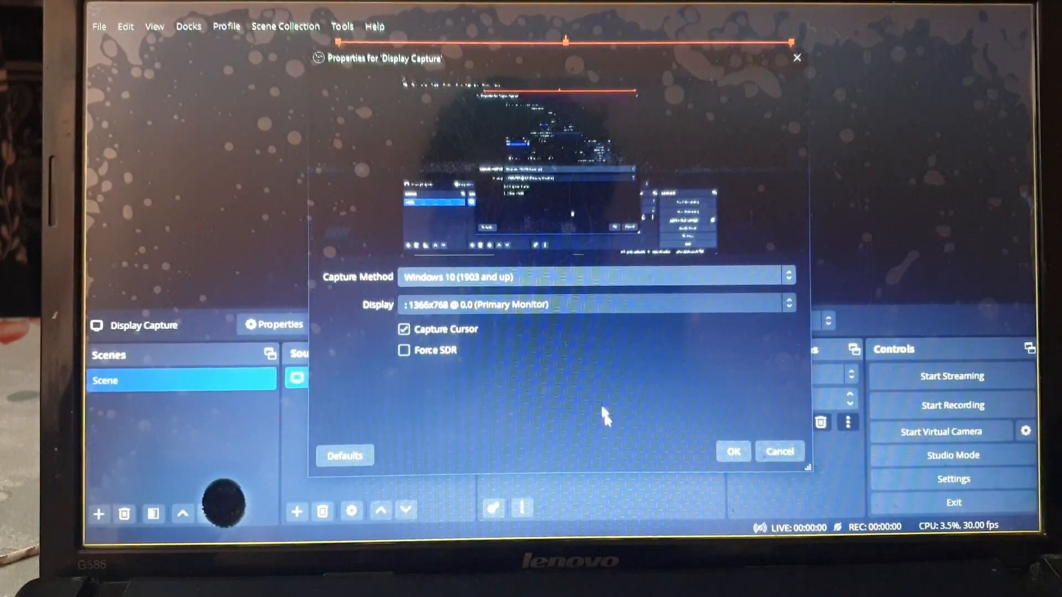
click(733, 450)
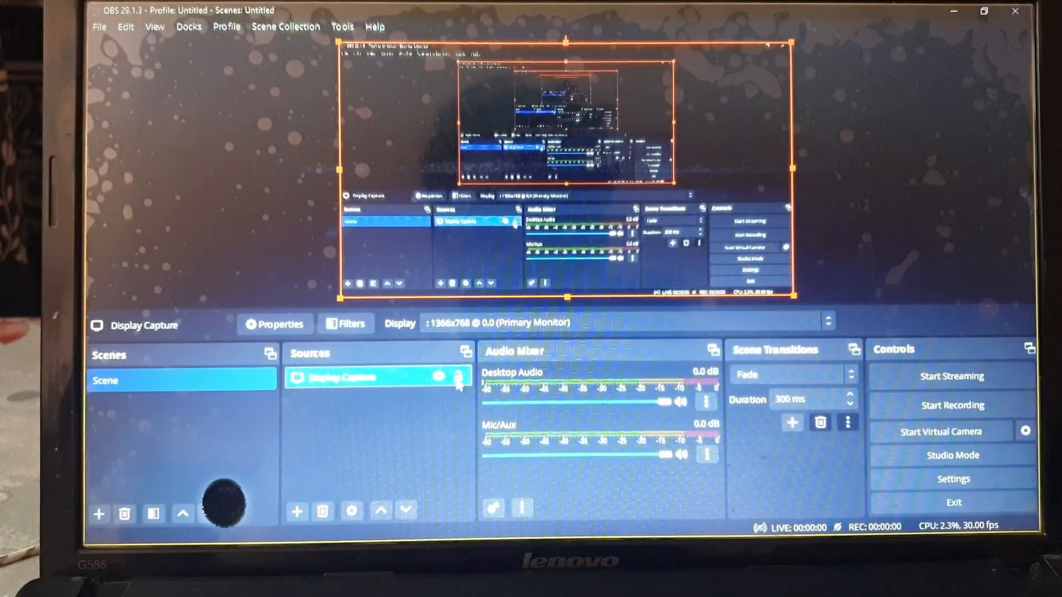
click(417, 425)
click(390, 379)
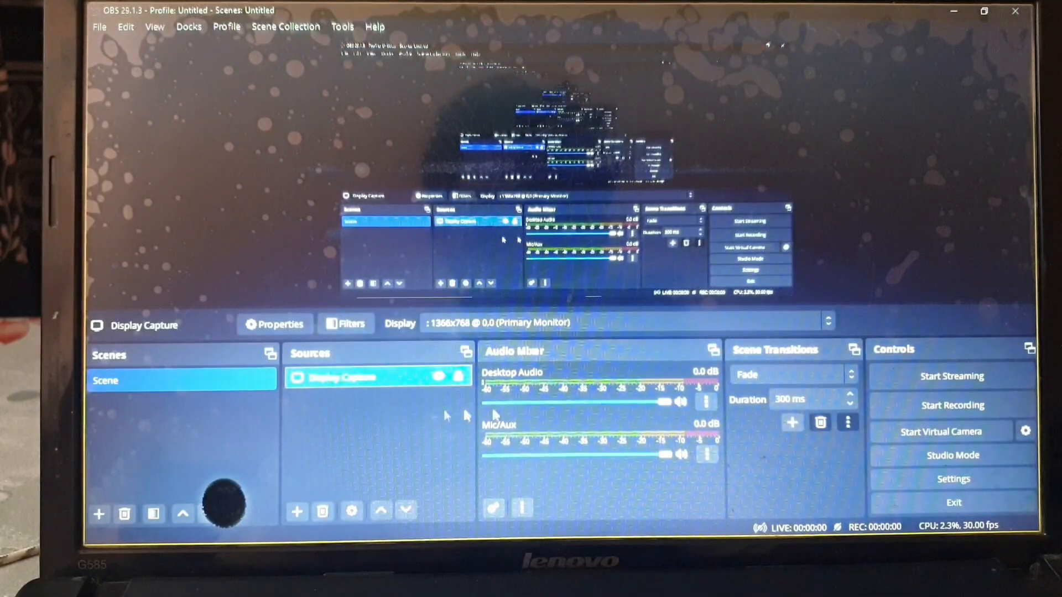
Record a few seconds of the screen, starting and then stopping the recording.
click(908, 414)
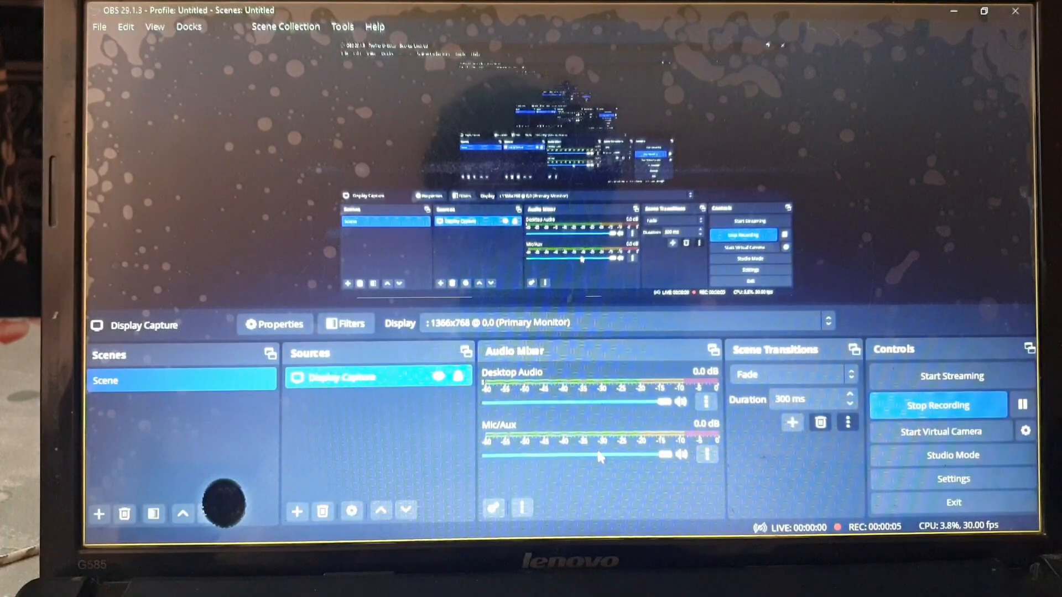
click(975, 408)
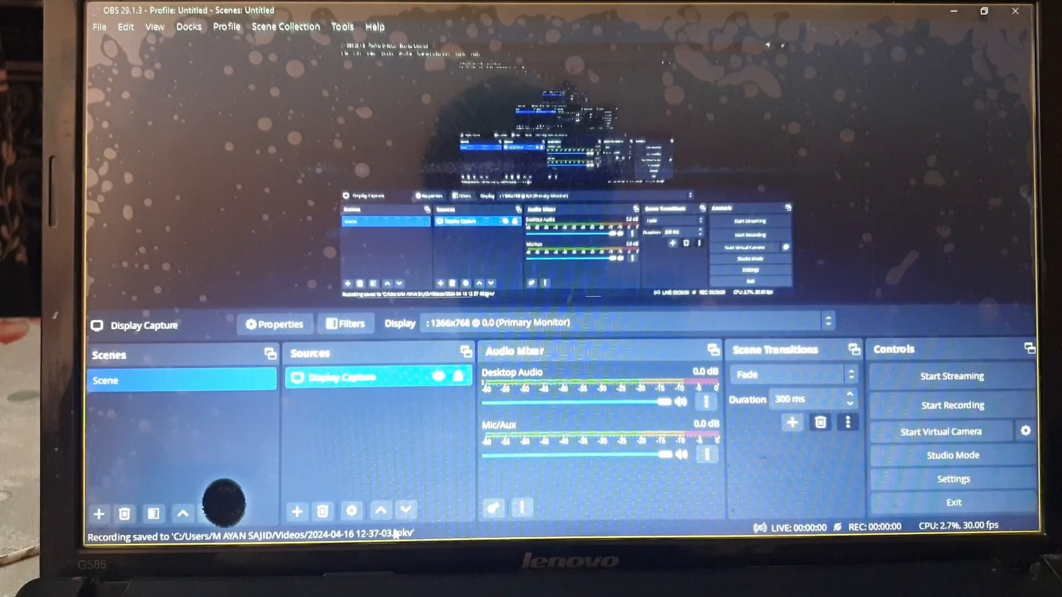
mouse_move(531, 532)
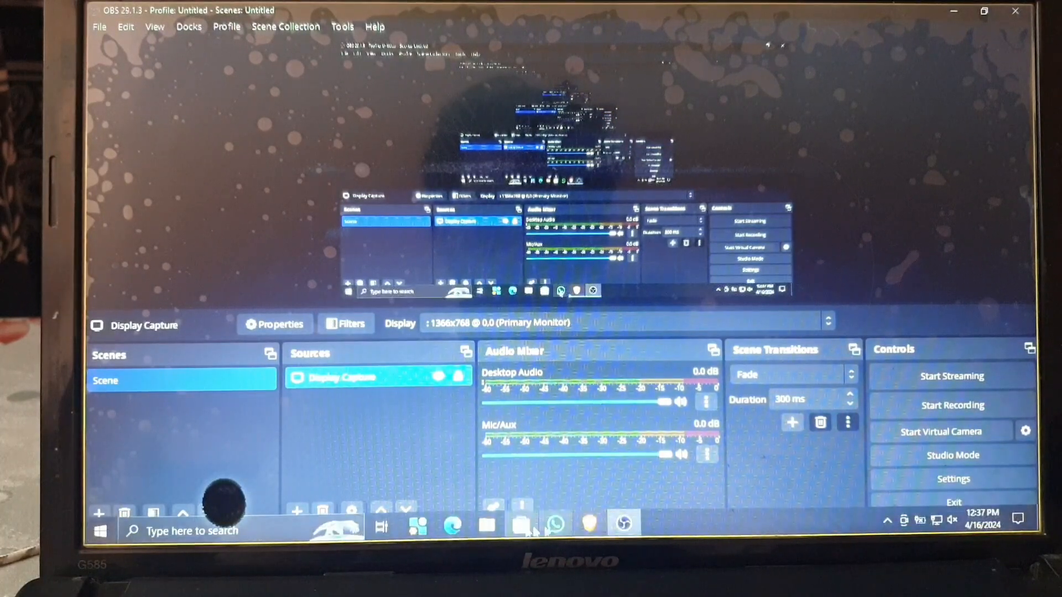
Play the new recording from the Videos folder in VLC, then close VLC and Explorer.
click(487, 525)
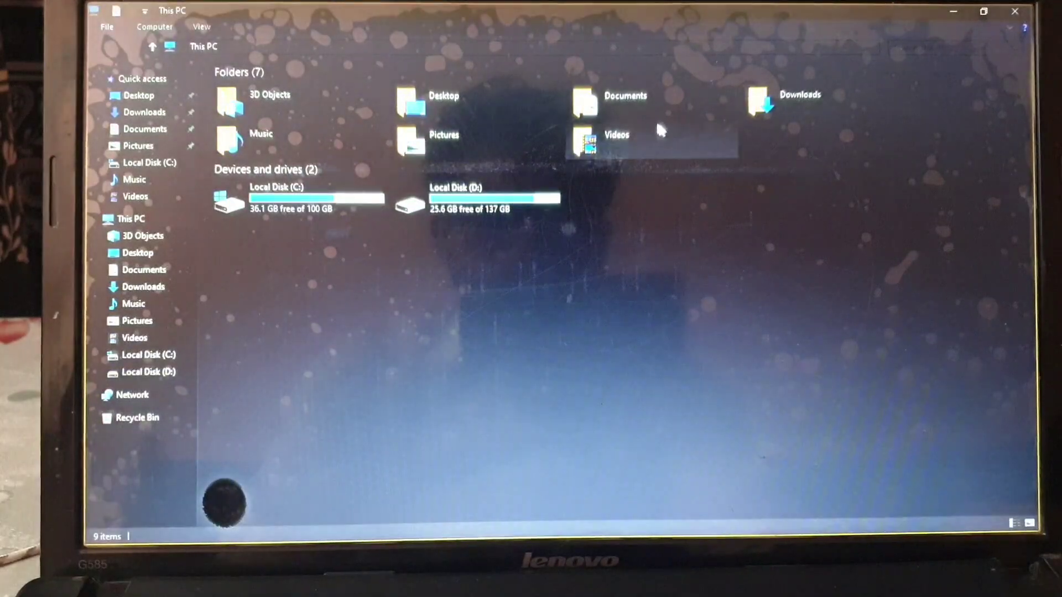
double_click(654, 127)
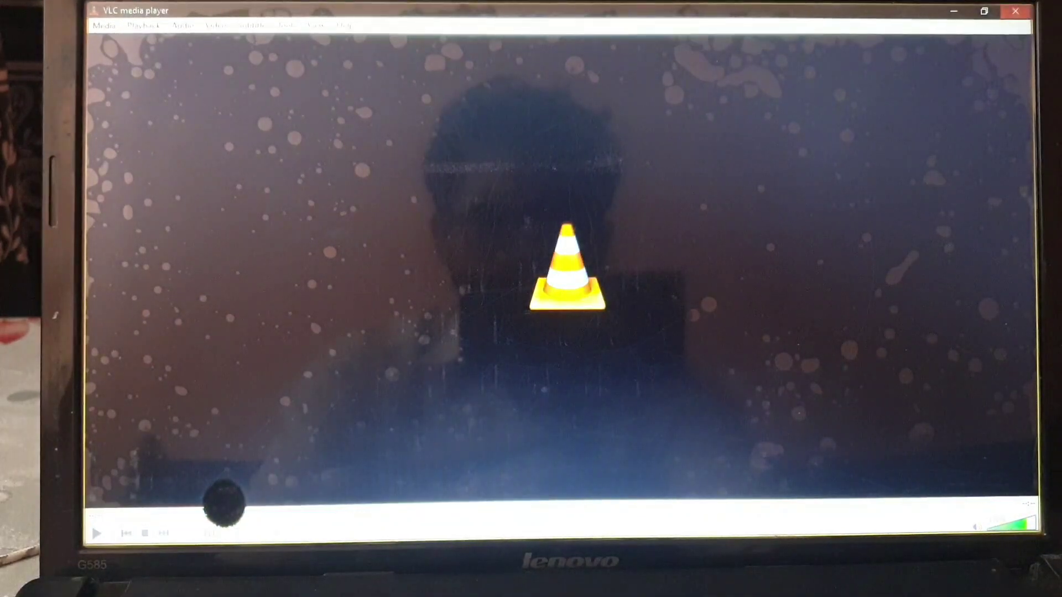
click(1015, 10)
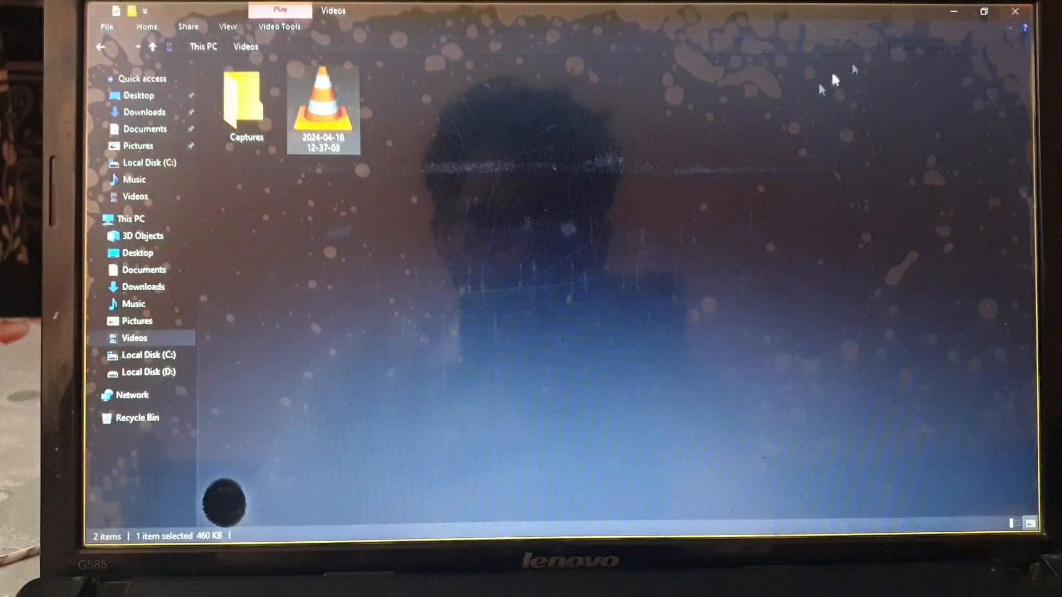
click(1022, 10)
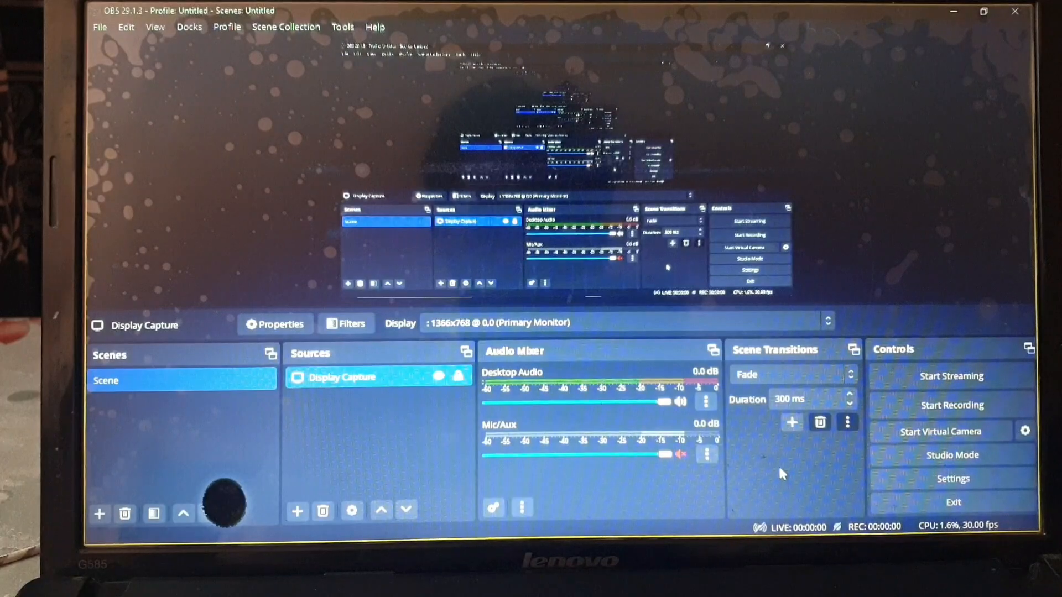
Exit OBS Studio and navigate back from the 29.1.3 release page to the OBS releases list.
click(919, 508)
scroll(427, 280, up, 5)
scroll(497, 382, up, 5)
scroll(500, 382, up, 6)
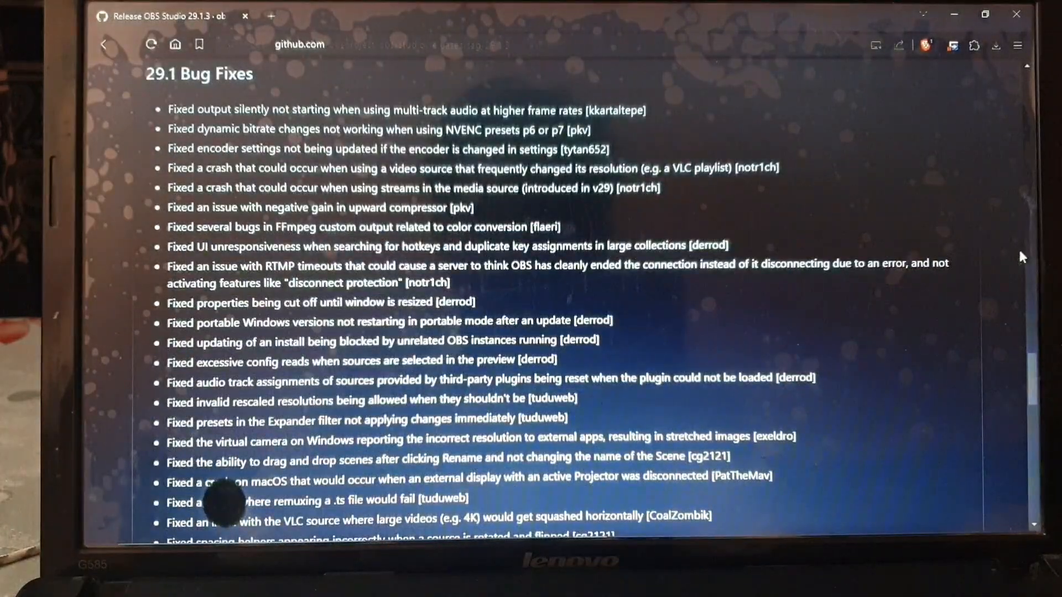
scroll(1022, 255, up, 10)
scroll(1021, 254, up, 10)
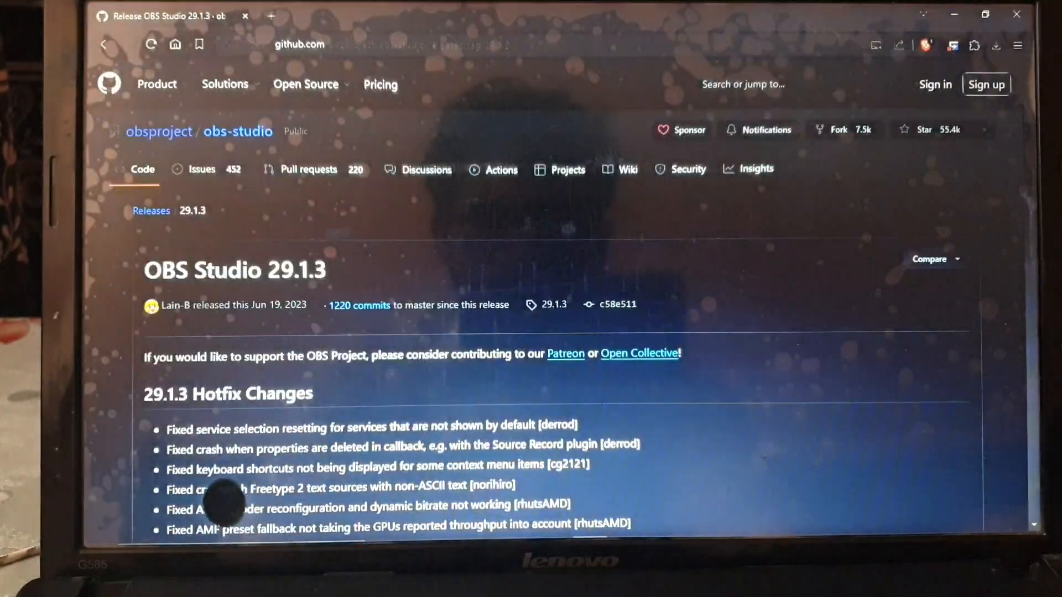
click(639, 46)
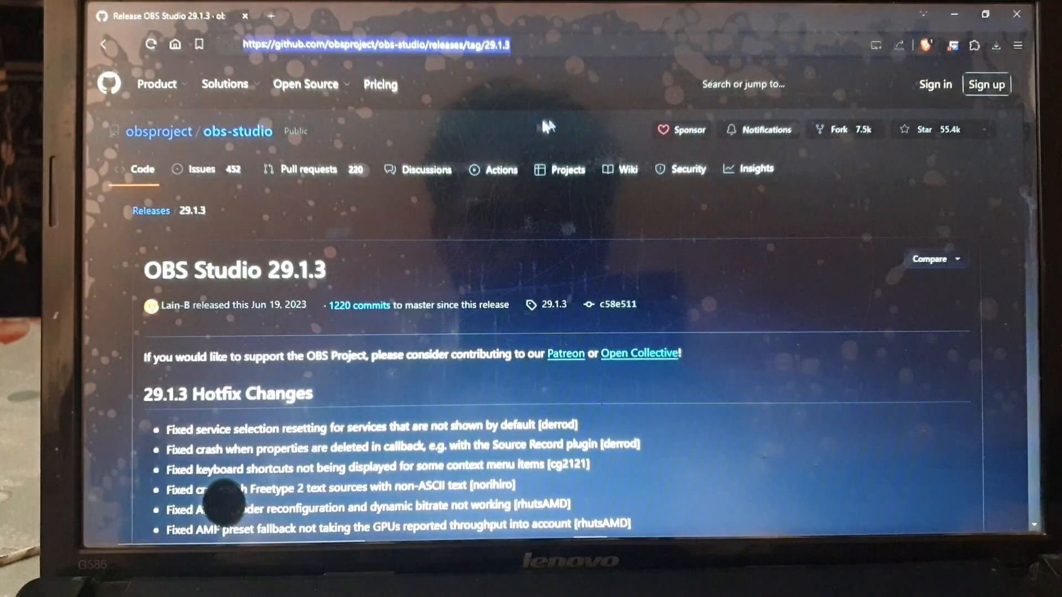
click(517, 121)
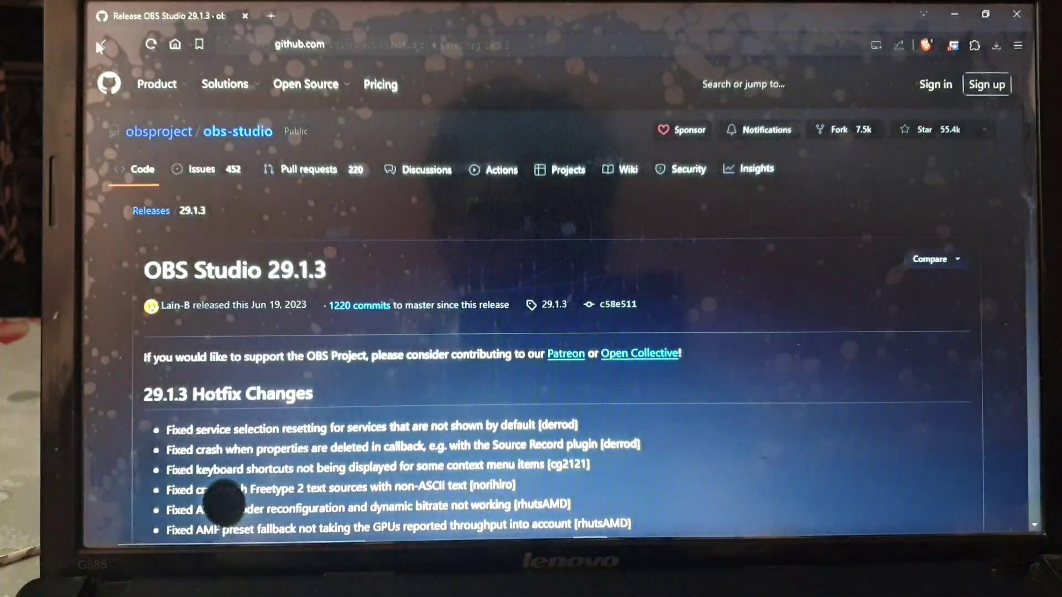
click(104, 44)
mouse_move(157, 84)
scroll(516, 321, down, 5)
scroll(517, 321, down, 8)
scroll(614, 282, down, 8)
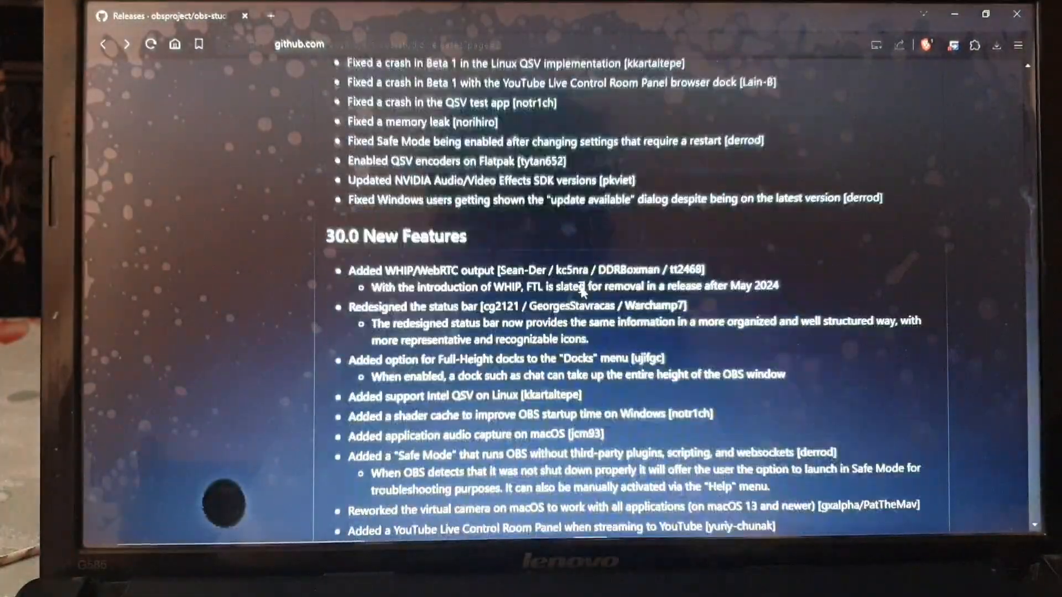